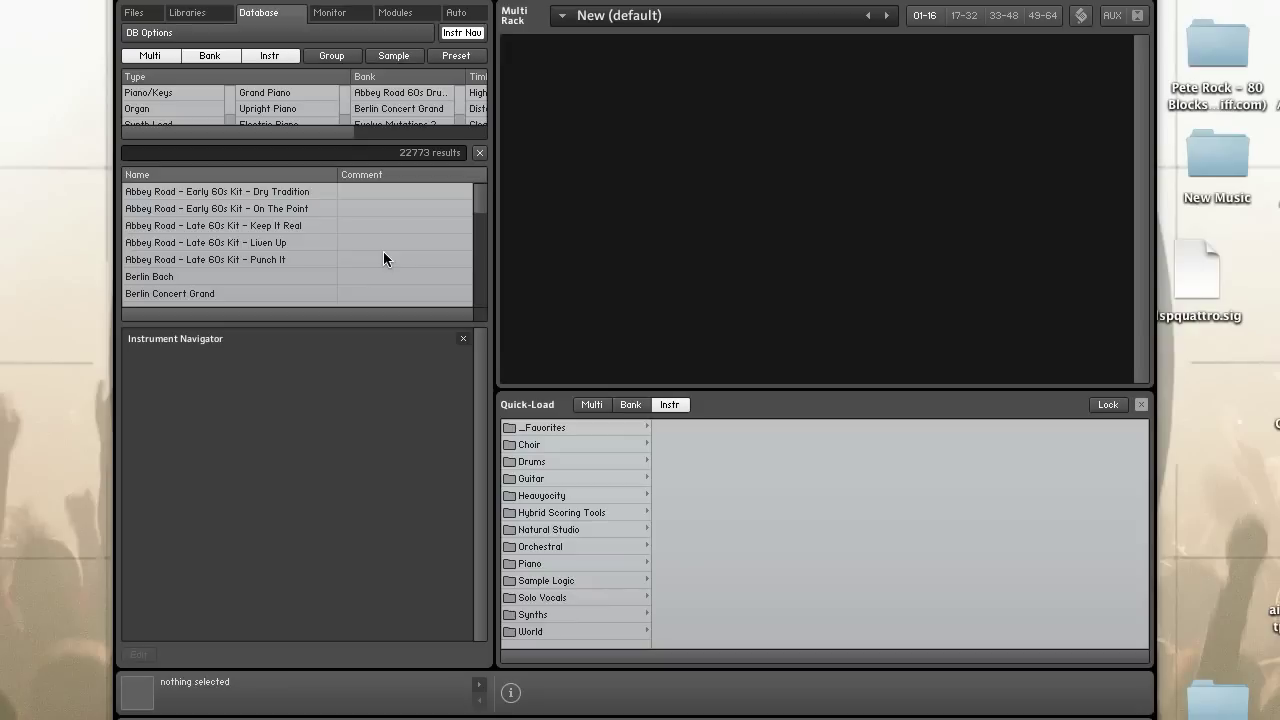
Step: Create a new empty instrument from the Files menu and switch it into Instrument Edit Mode
left_click(838, 3)
left_click(828, 6)
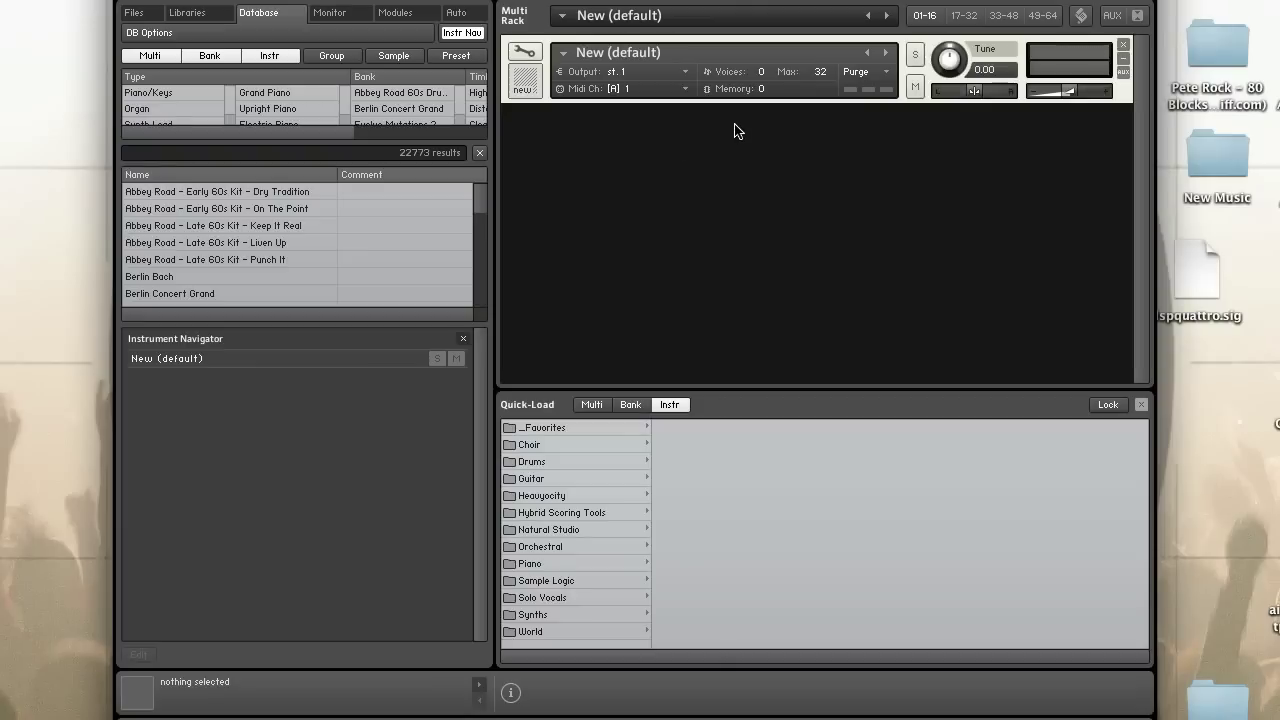
left_click(524, 52)
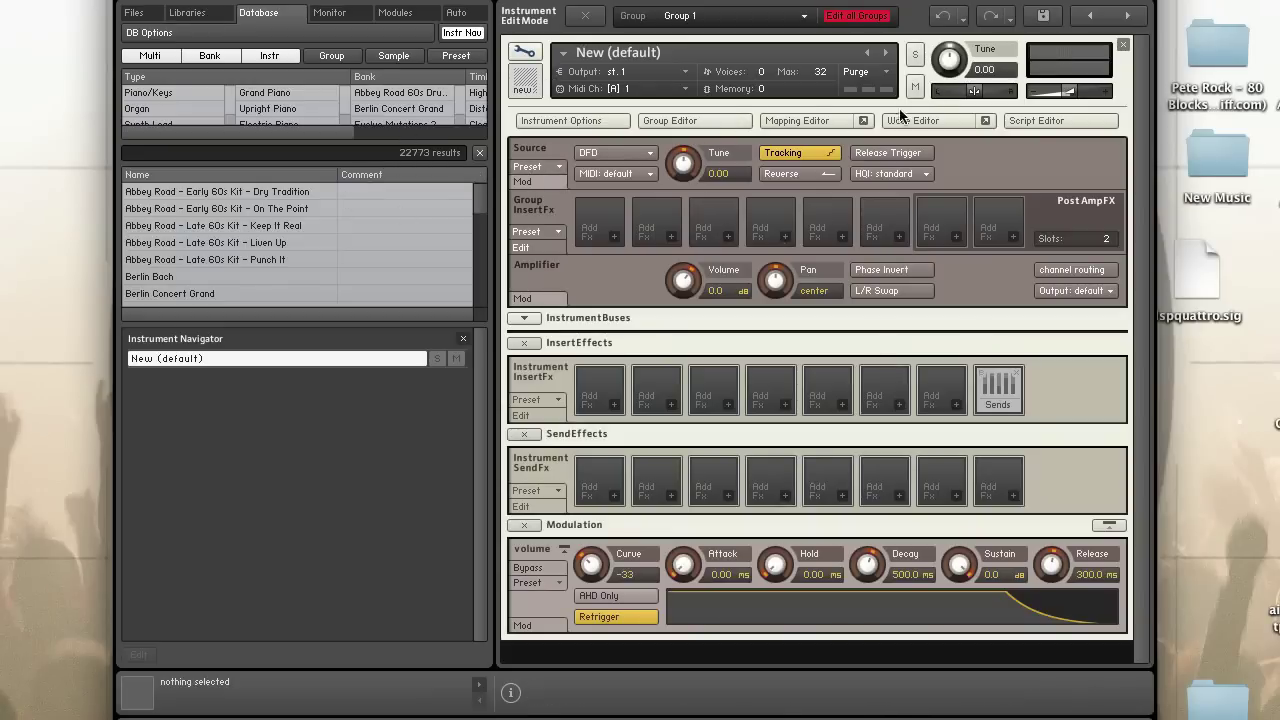
Step: In the Mapping Editor, browse the file system to MIDI Focus Trap Beats' untitled sample folder
left_click(800, 120)
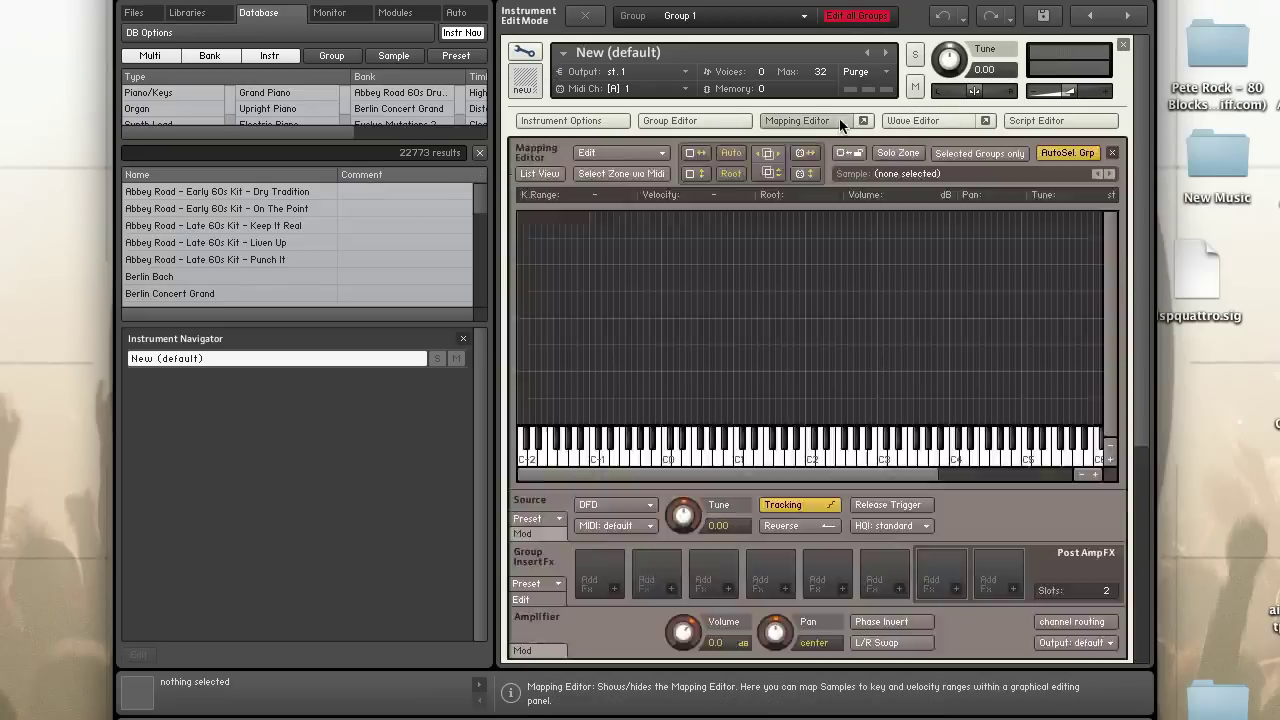
left_click(133, 12)
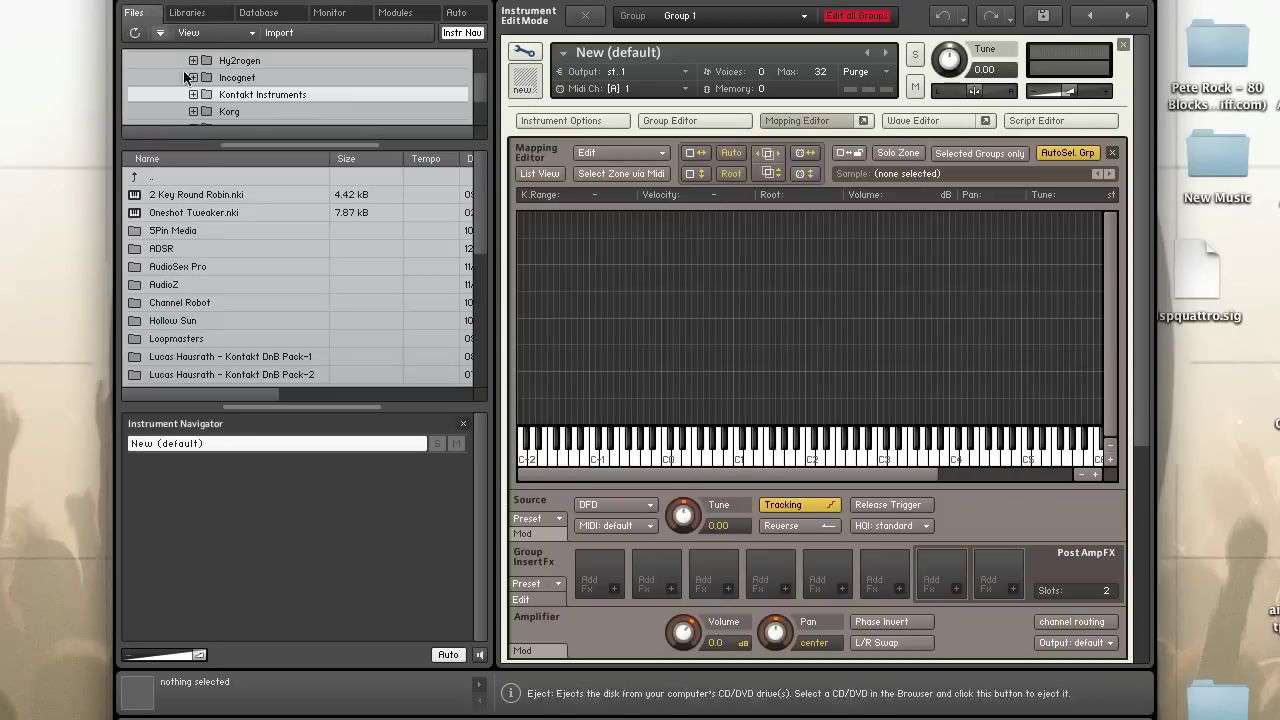
double_click(266, 94)
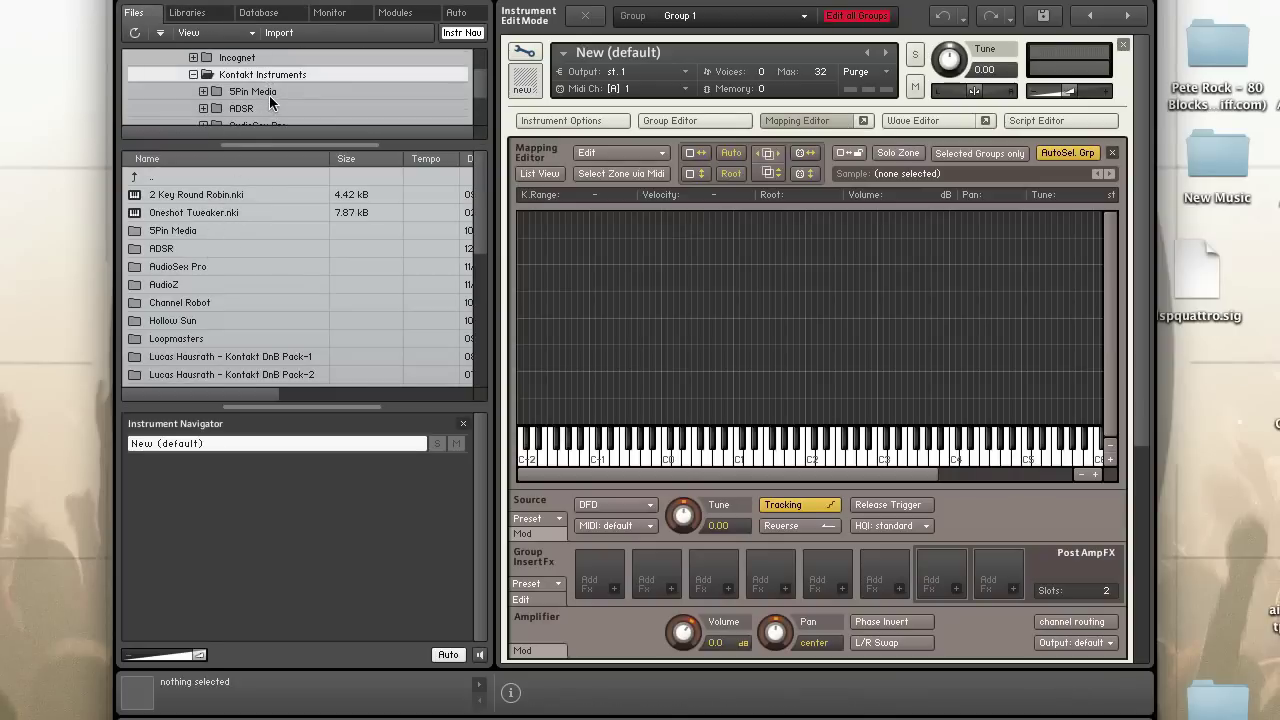
double_click(268, 94)
double_click(235, 195)
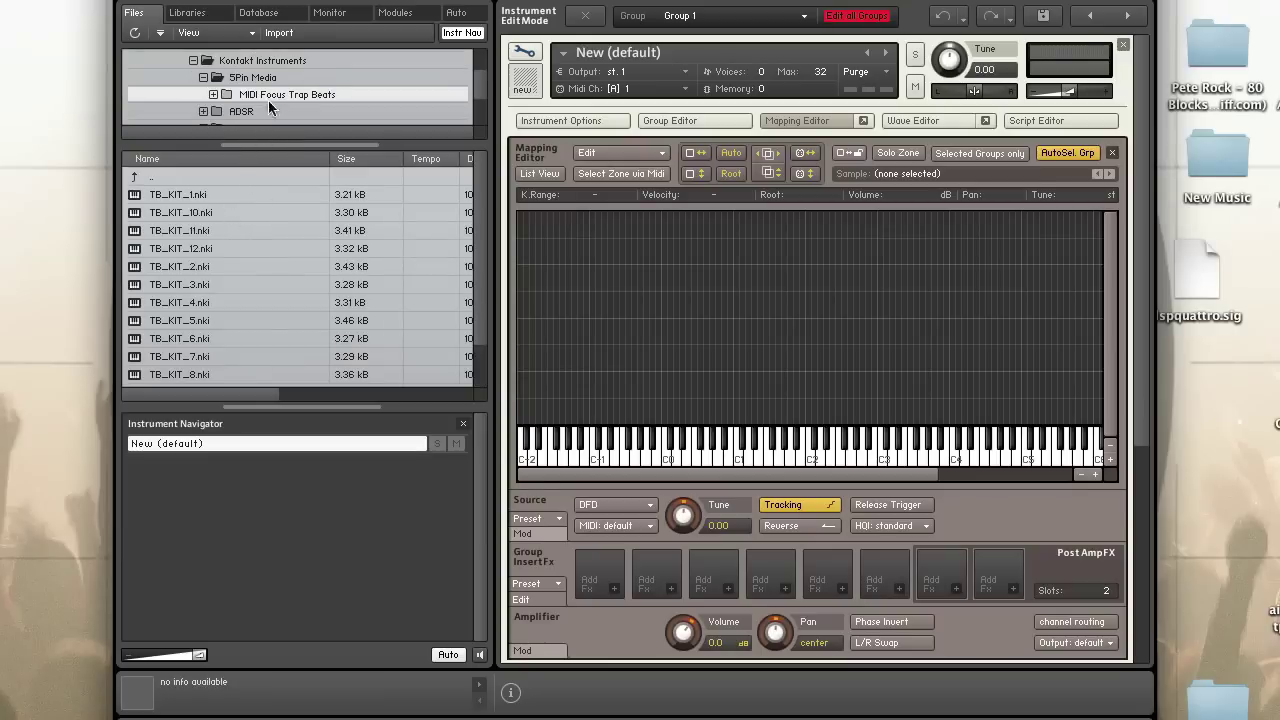
scroll(257, 268, "down", 3)
double_click(205, 377)
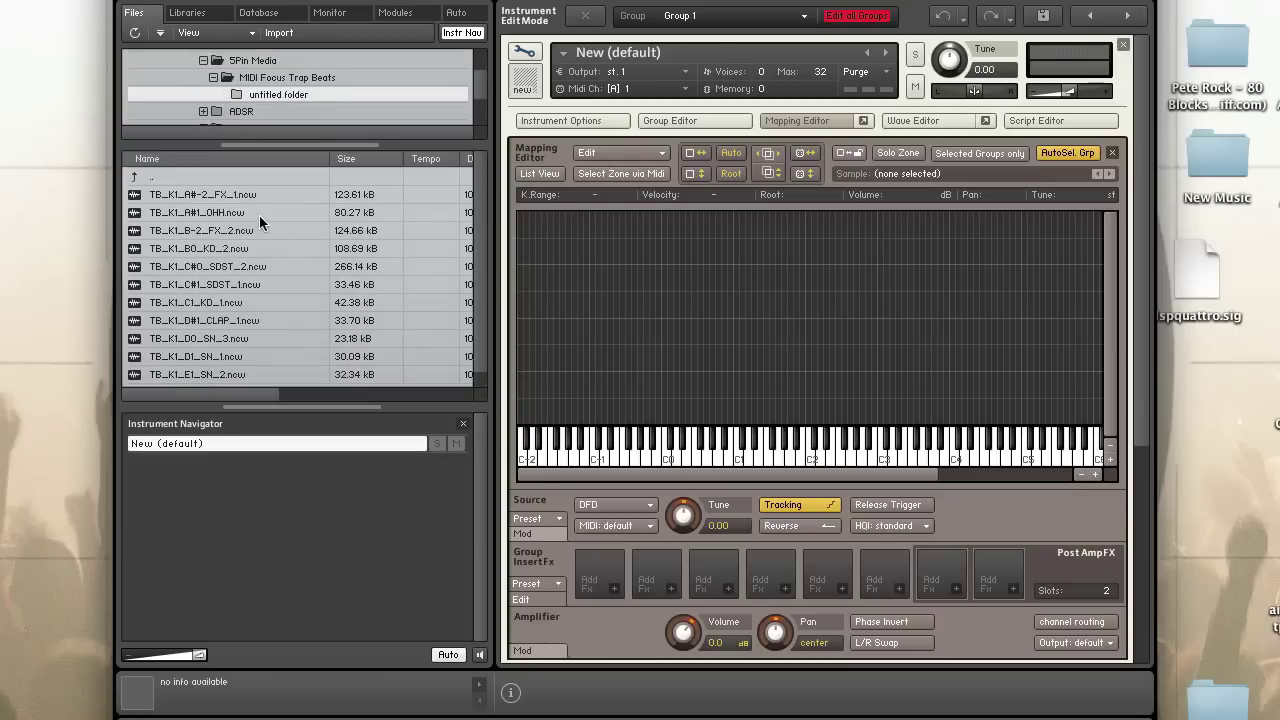
Step: Map the first four TB_K1 drum samples onto keys near C1, then close the Mapping Editor
left_click(256, 194)
left_click(255, 243, "shift")
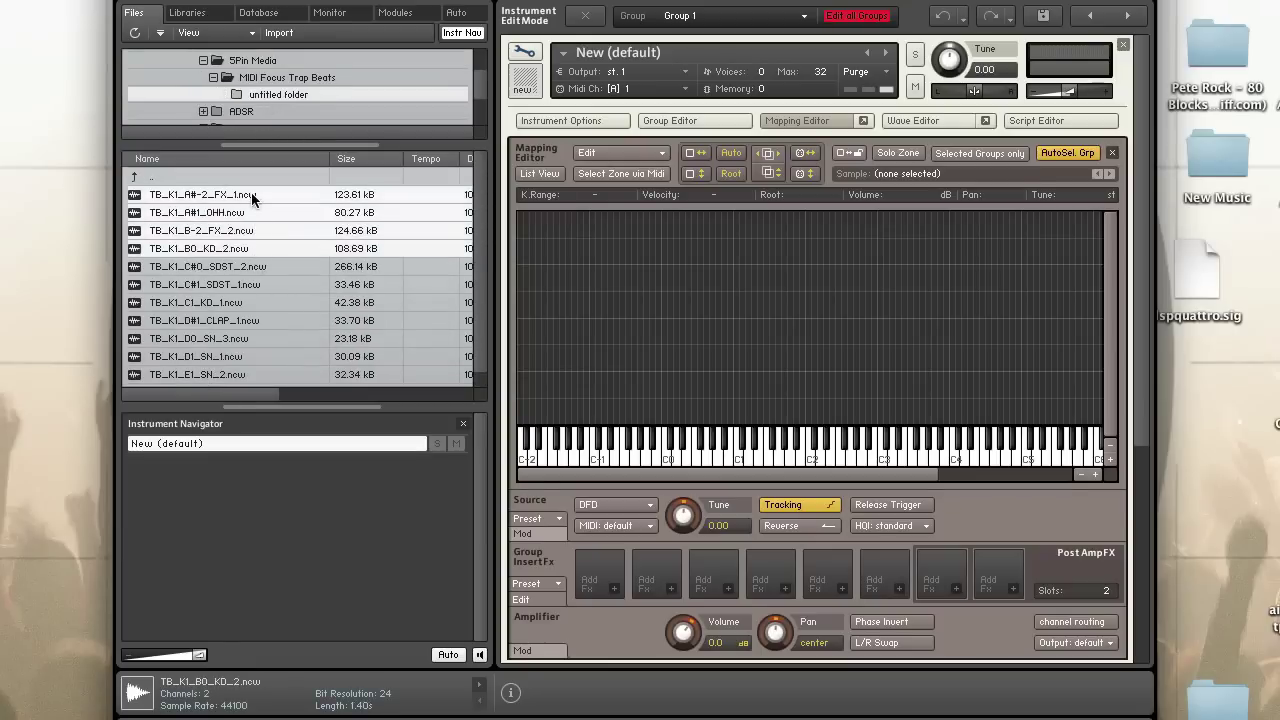
left_click_drag(251, 197, 737, 412)
left_click(798, 344)
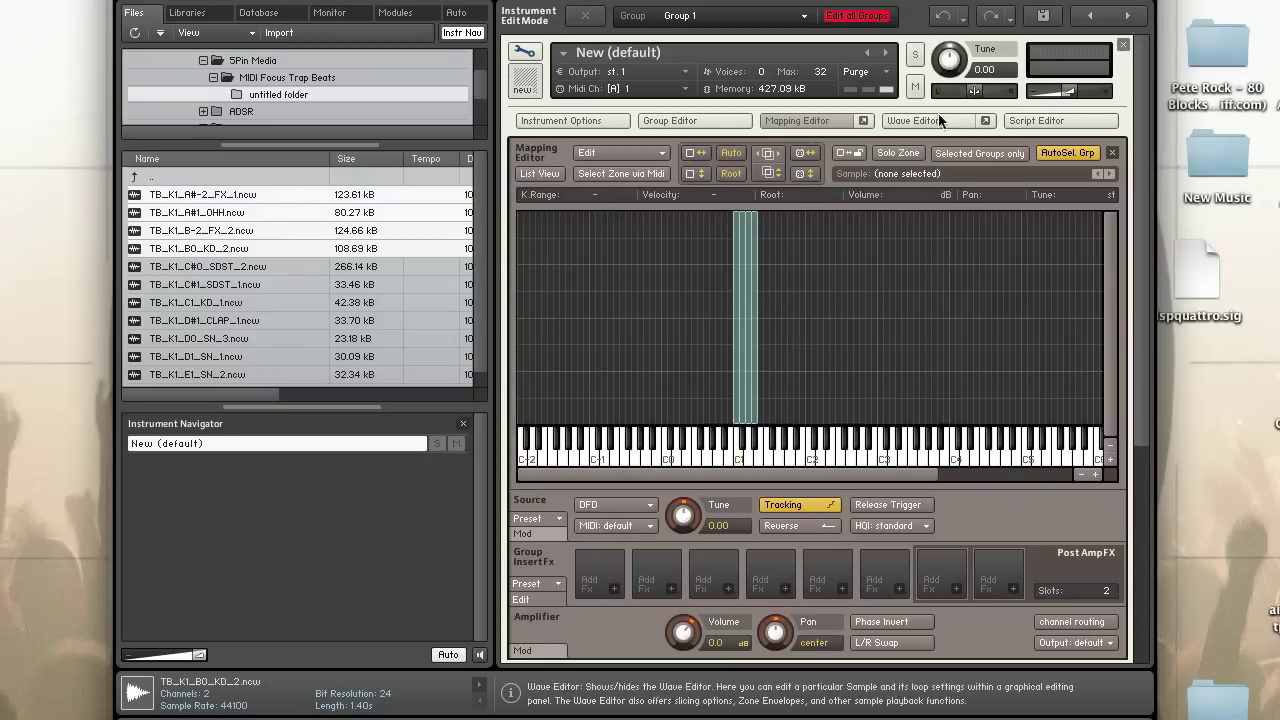
left_click(826, 120)
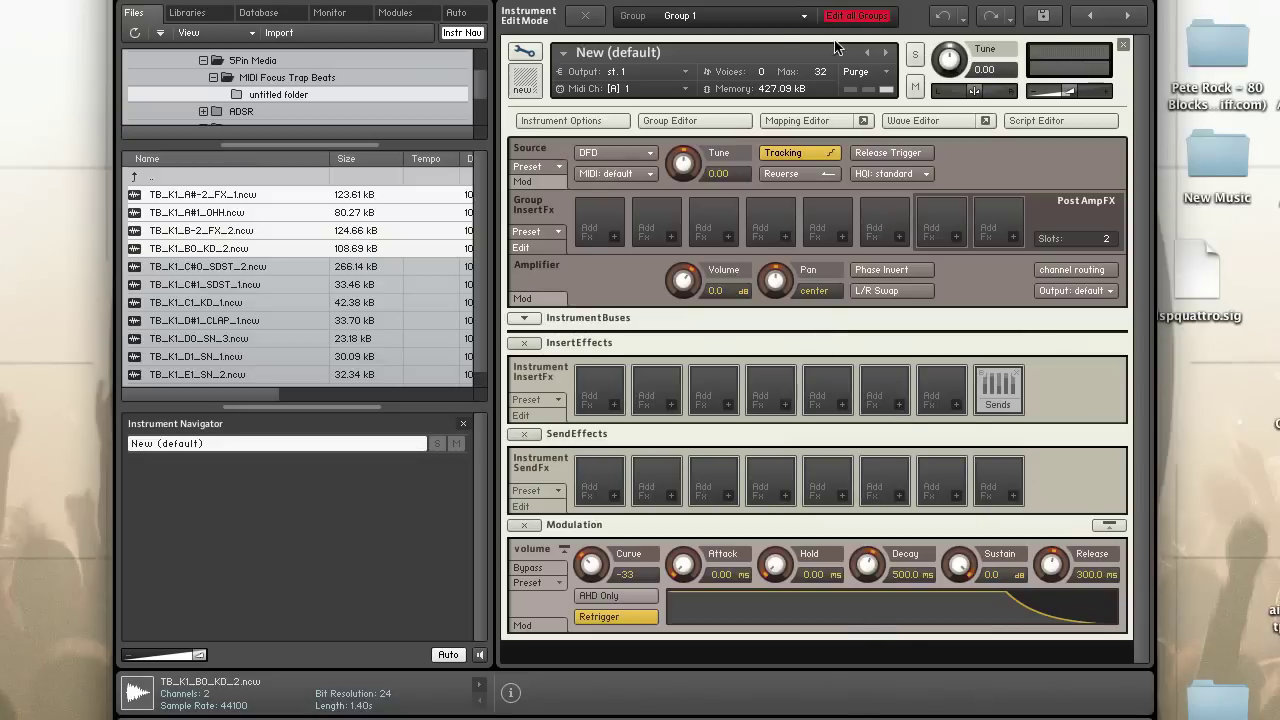
Step: Show the on-screen keyboard and play a key to audition a mapped drum sample
left_click(836, 2)
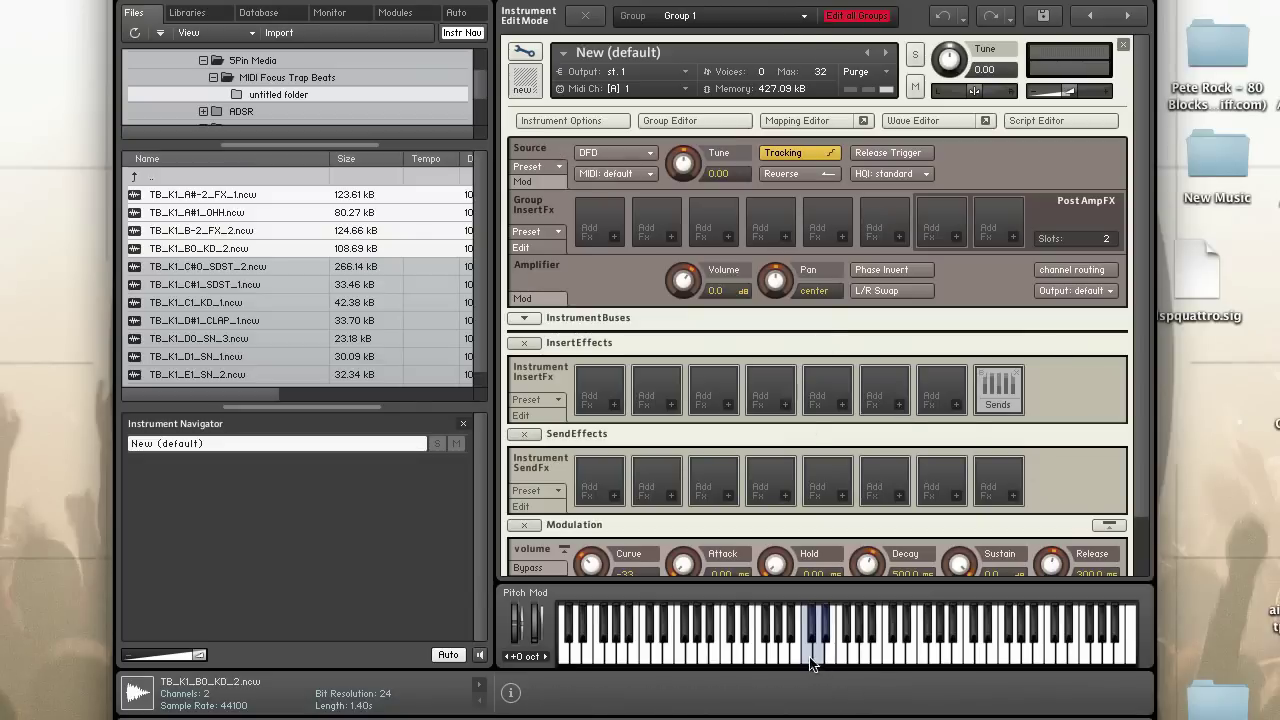
left_click(808, 658)
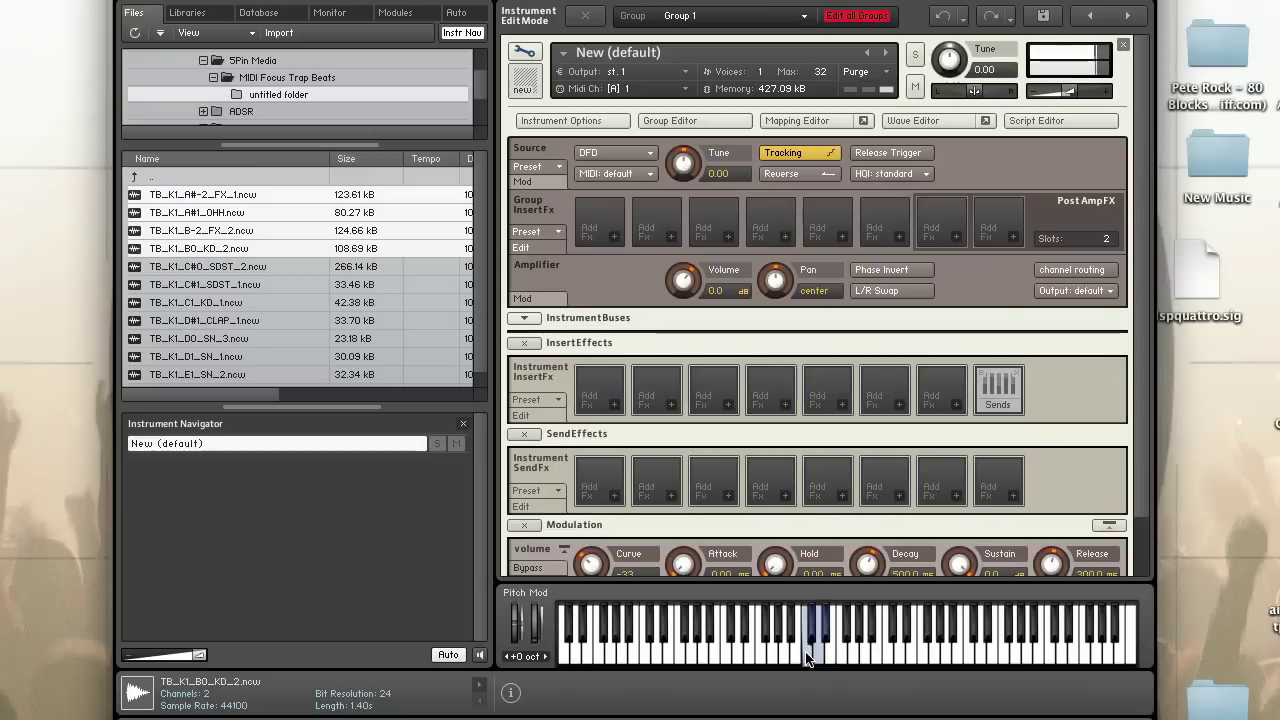
Step: Insert an SV LP1 low-pass filter (Filters > LowPass) into the first group insert slot
left_click(609, 236)
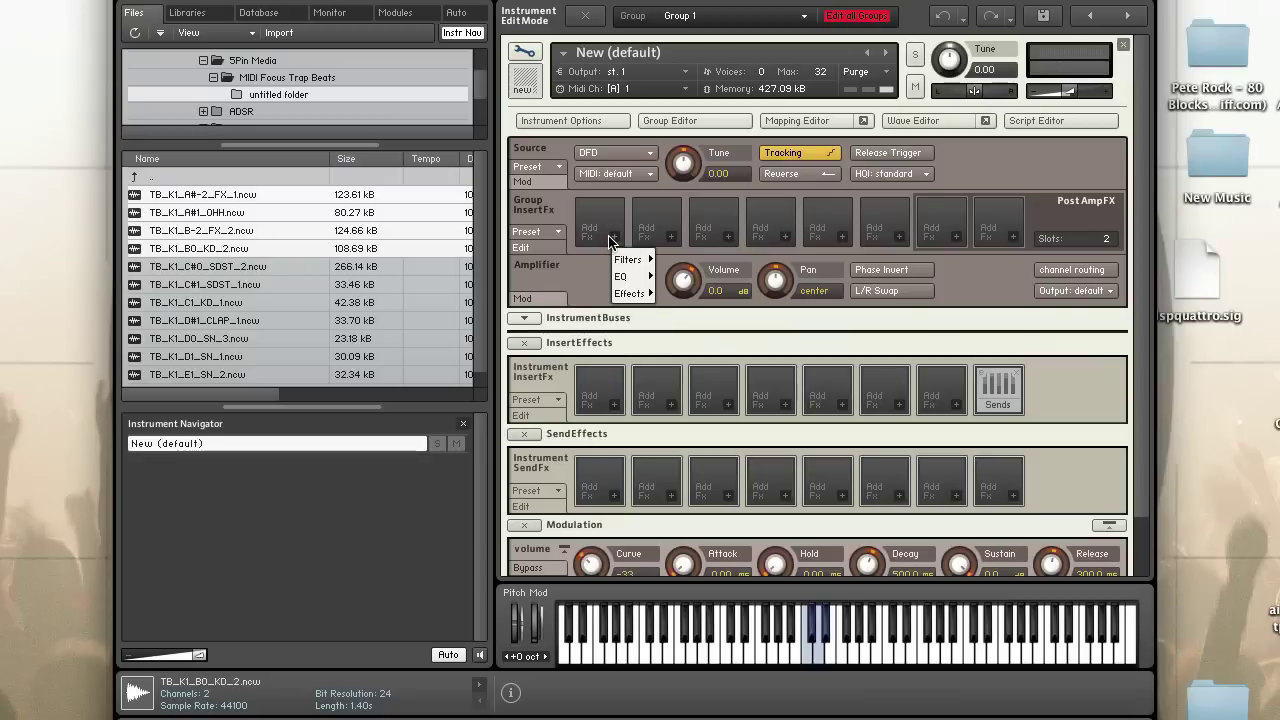
mouse_move(628, 259)
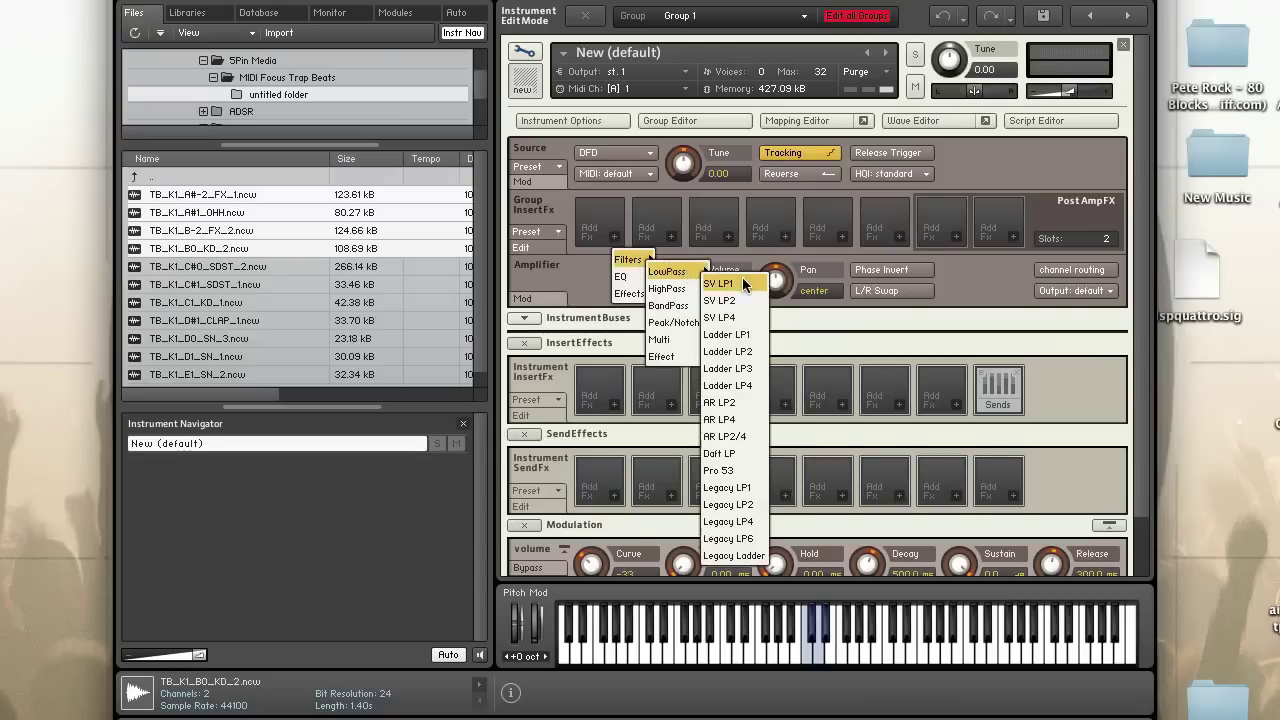
left_click(722, 283)
Step: Add a Solid G-EQ to the second group insert slot and close its panel
left_click(675, 240)
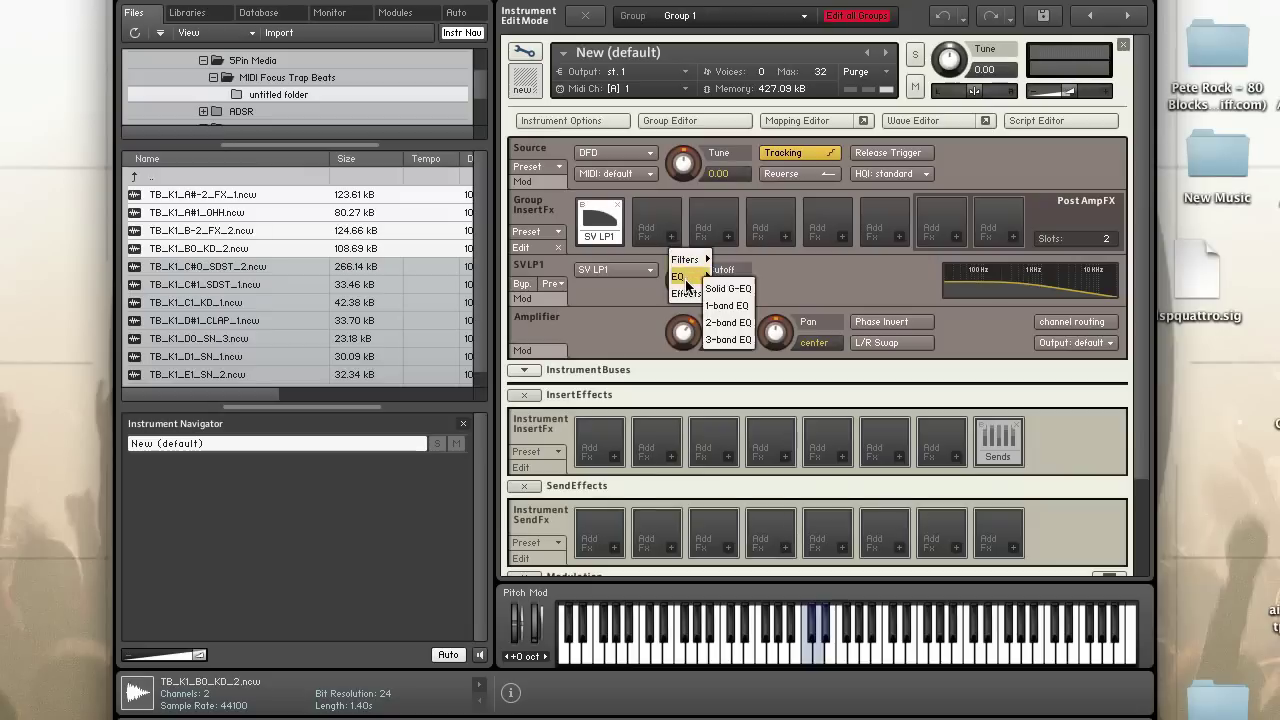
left_click(748, 286)
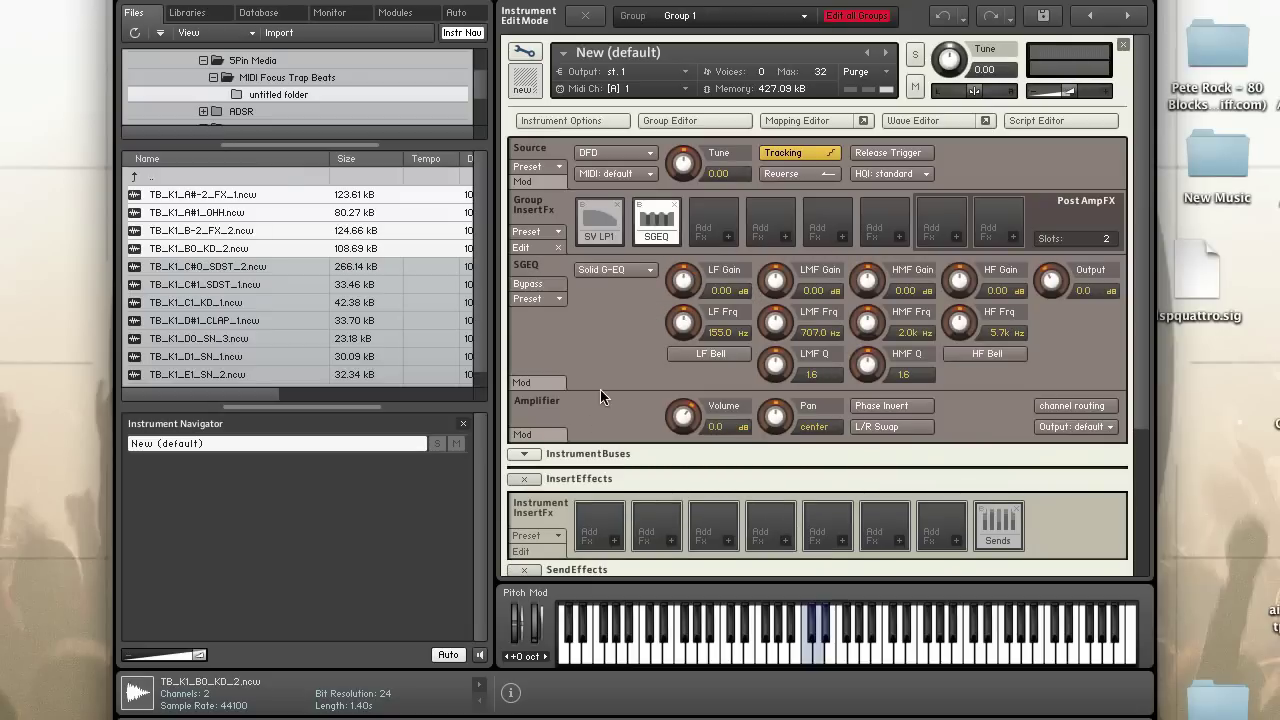
left_click(558, 247)
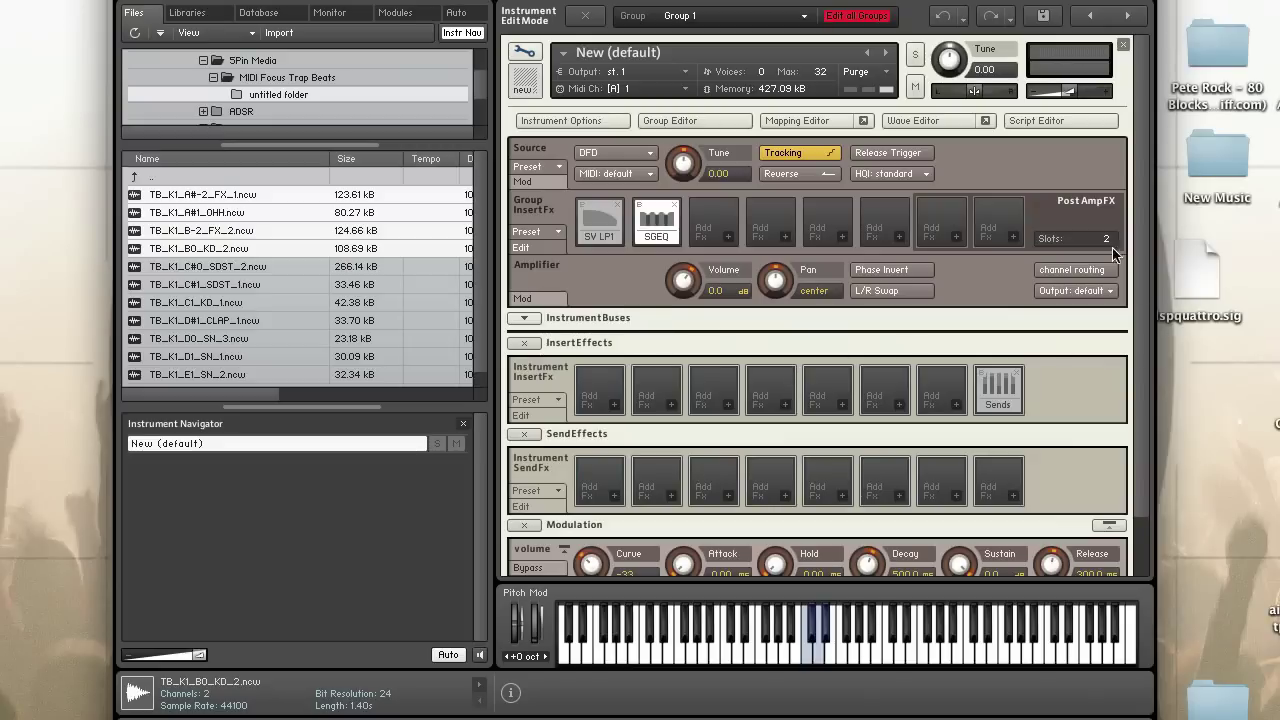
scroll(1113, 241, "up", 5)
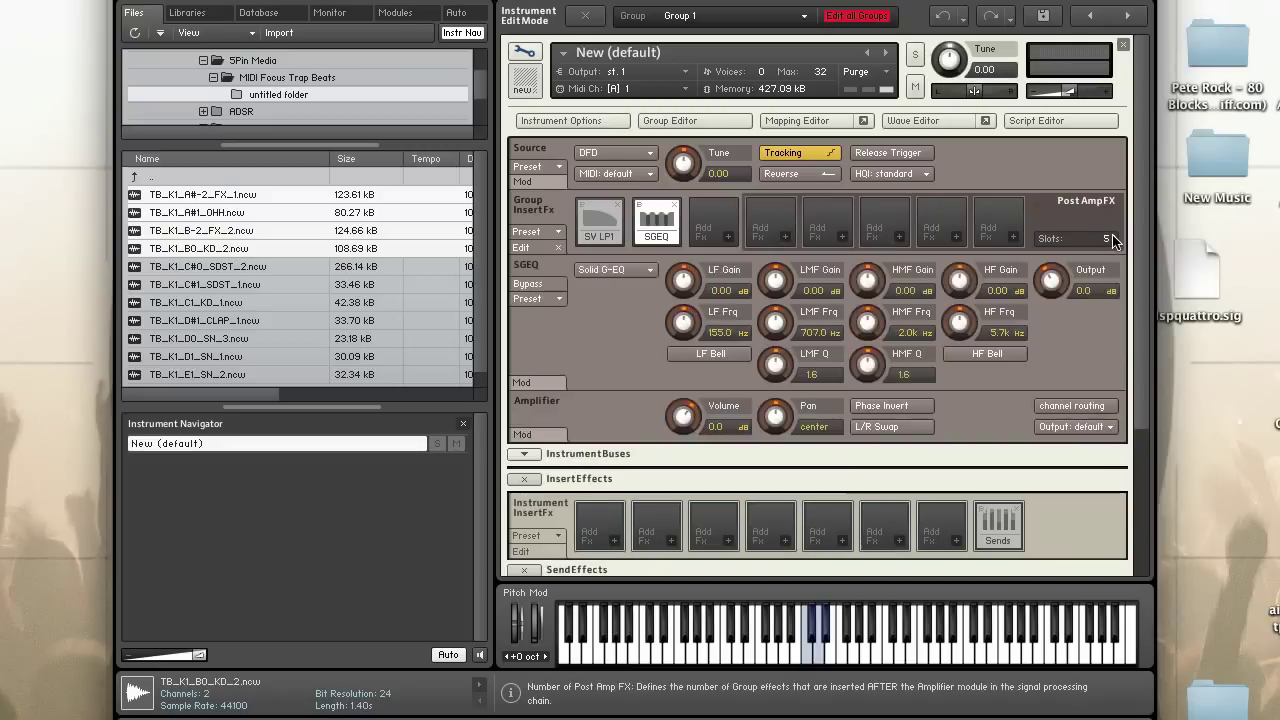
scroll(1113, 241, "up", 1)
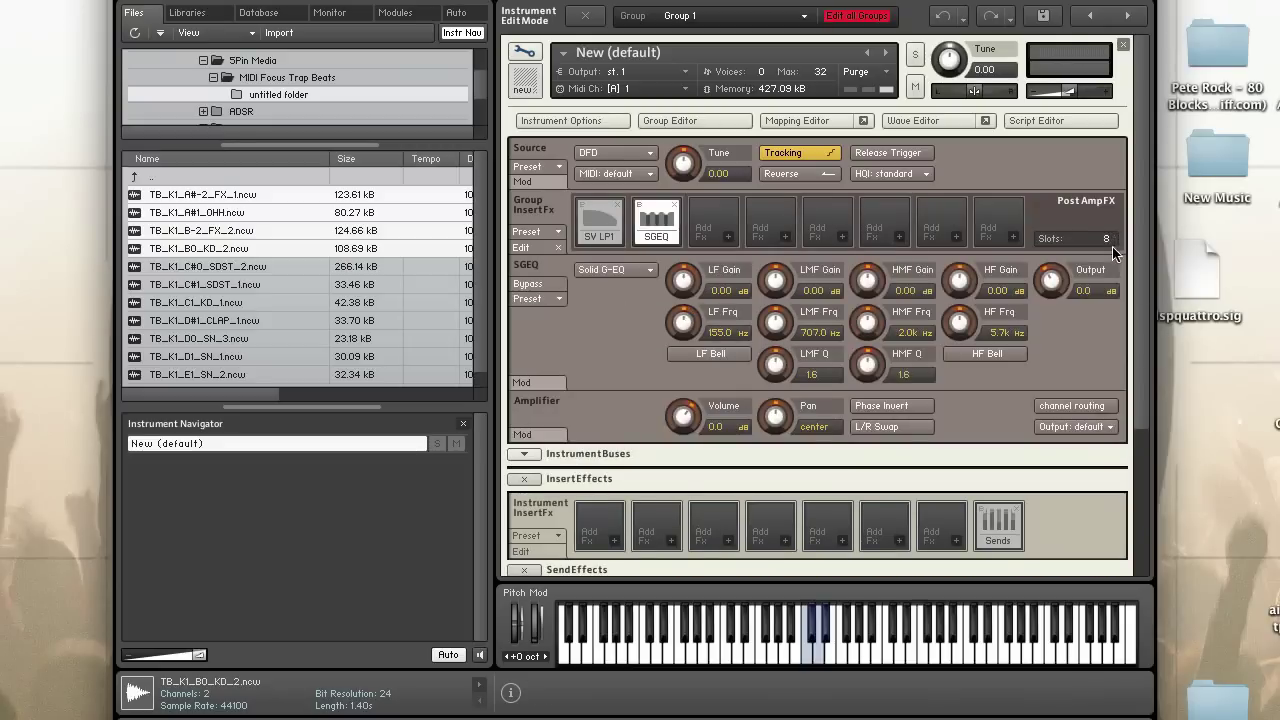
scroll(1113, 241, "down", 2)
scroll(1113, 245, "down", 5)
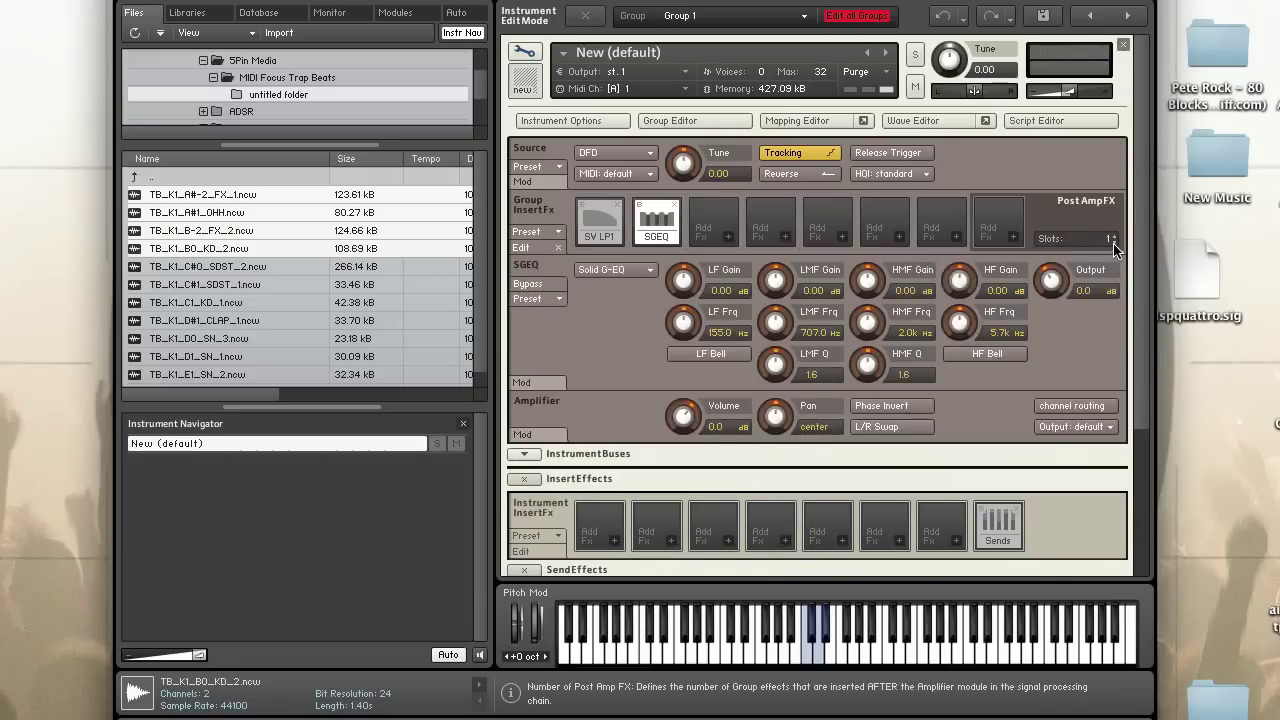
scroll(1113, 245, "up", 1)
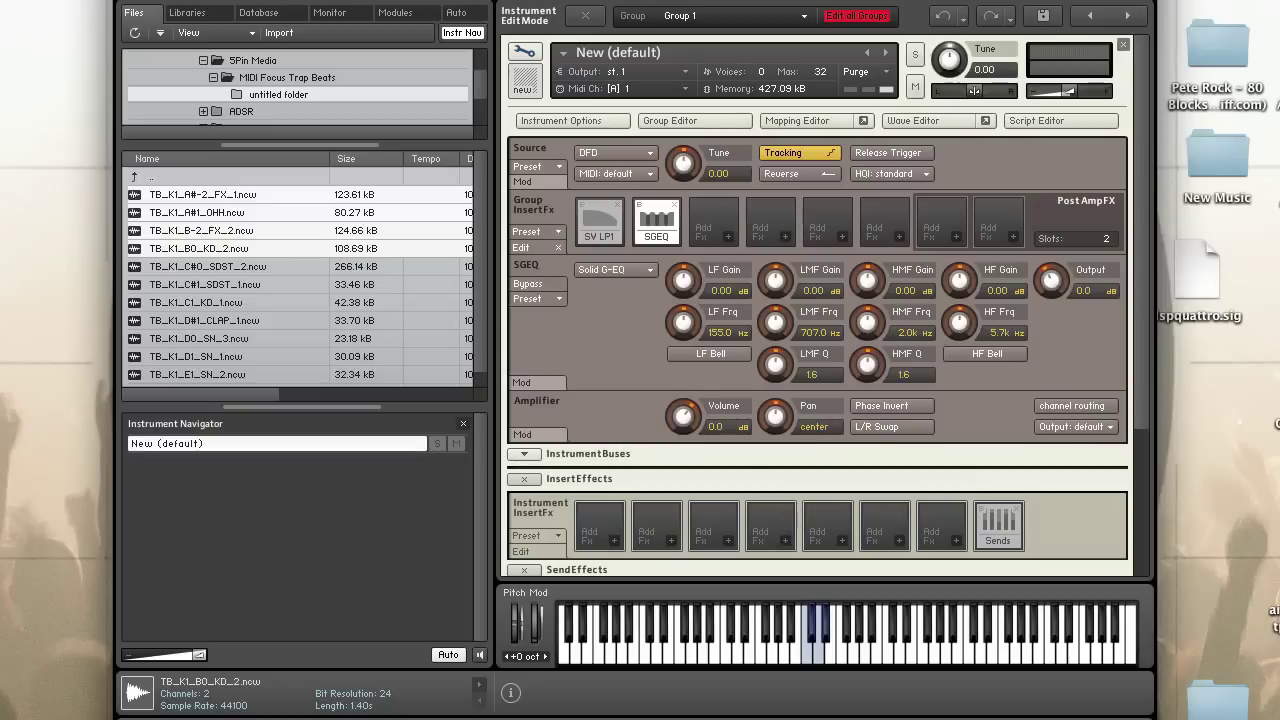
Step: Insert a Send Levels module into the empty group insert slot after the Solid G-EQ
left_click(899, 237)
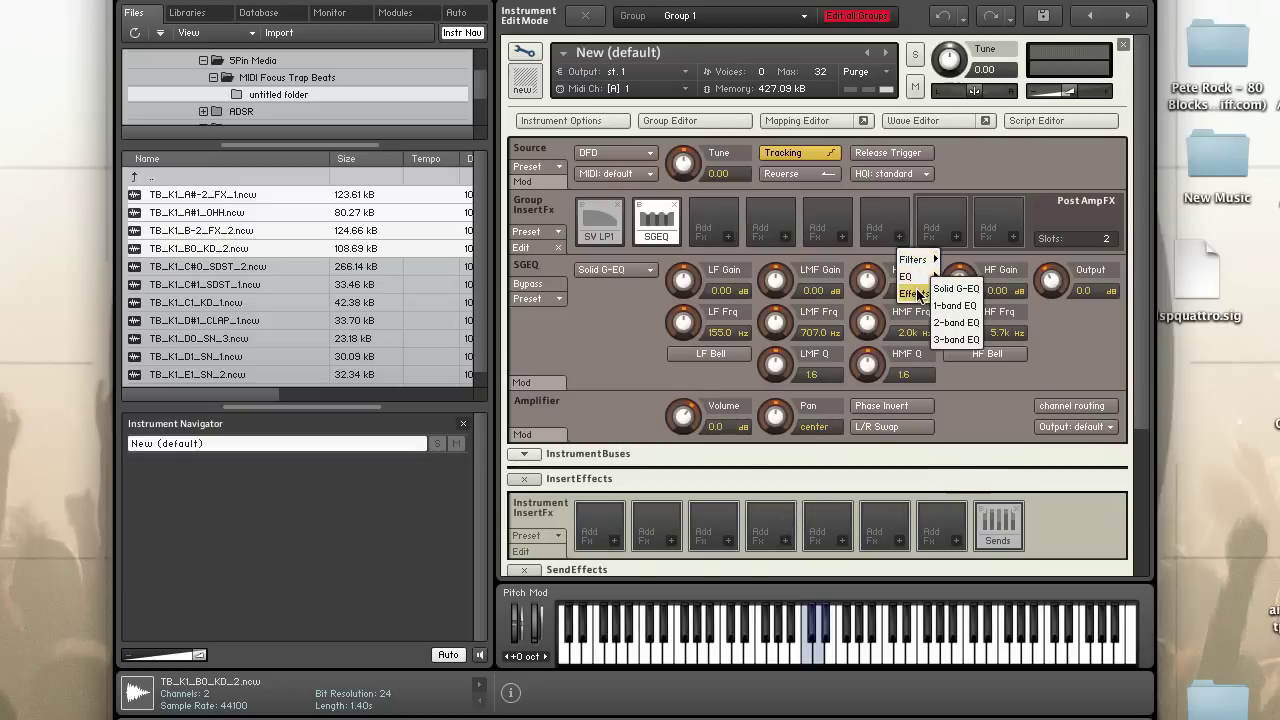
mouse_move(918, 295)
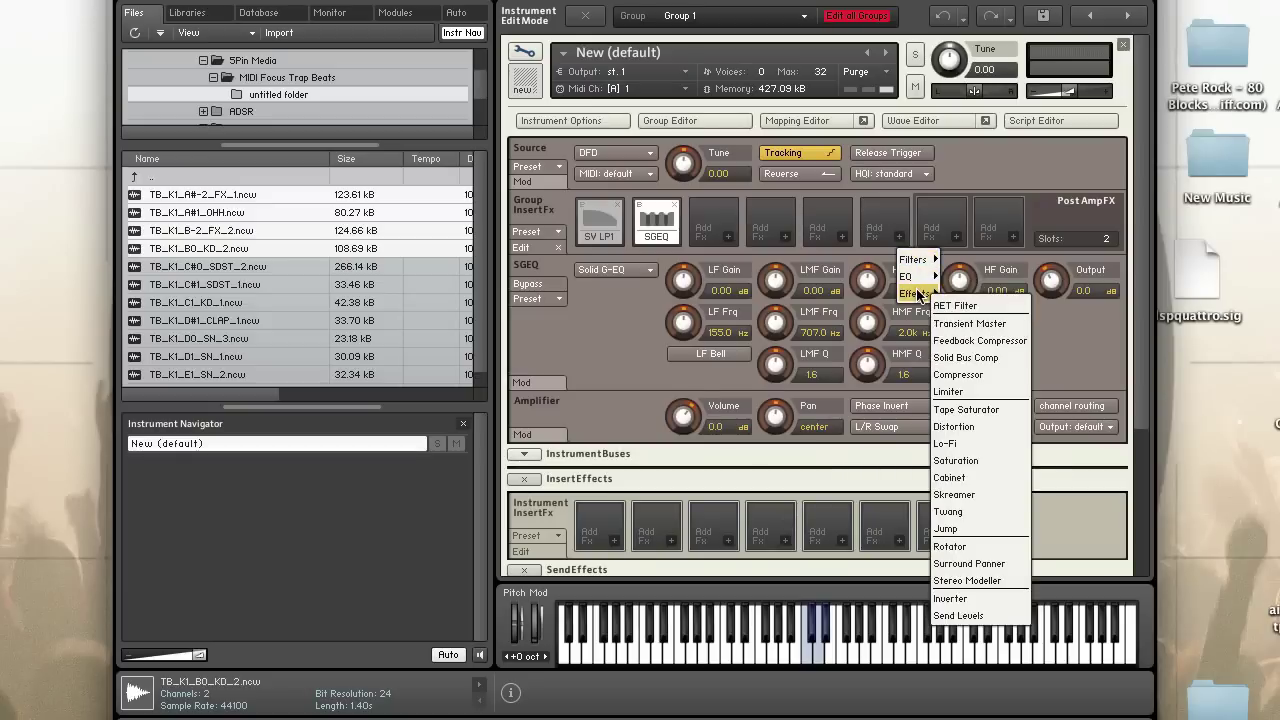
left_click(988, 617)
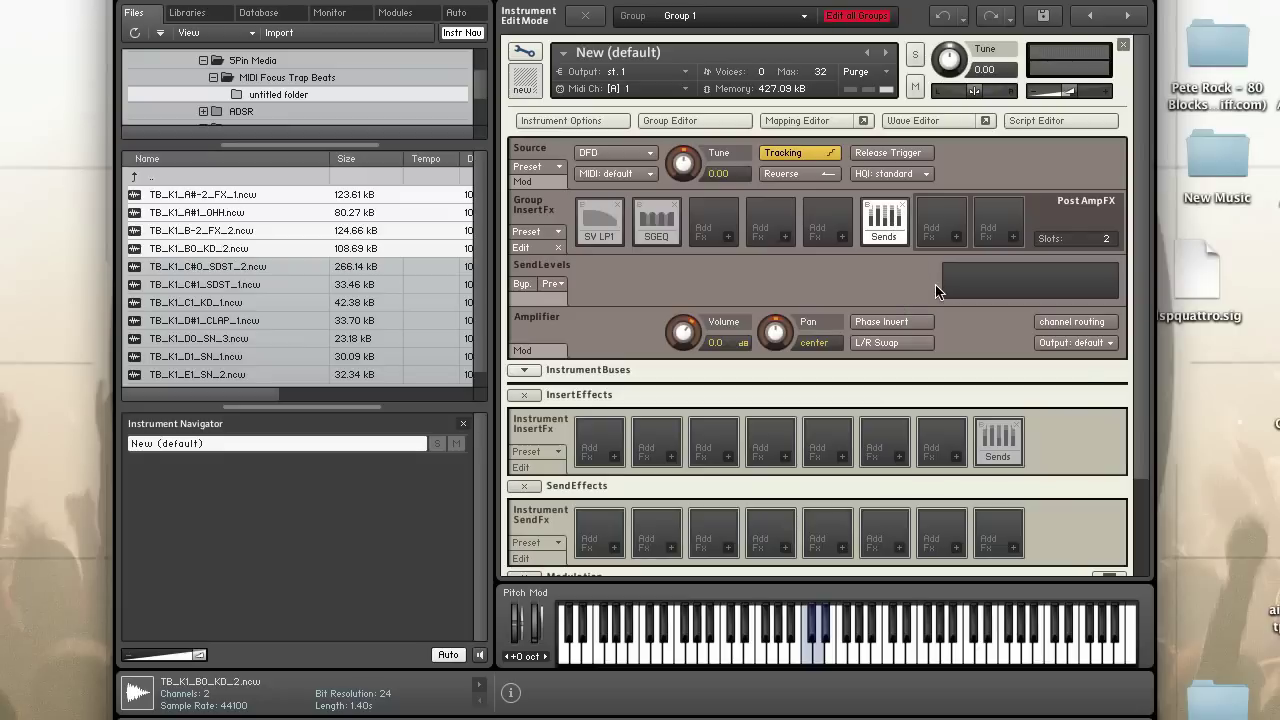
Step: Load a Delay into the first Instrument SendFx slot
scroll(710, 420, "down", 5)
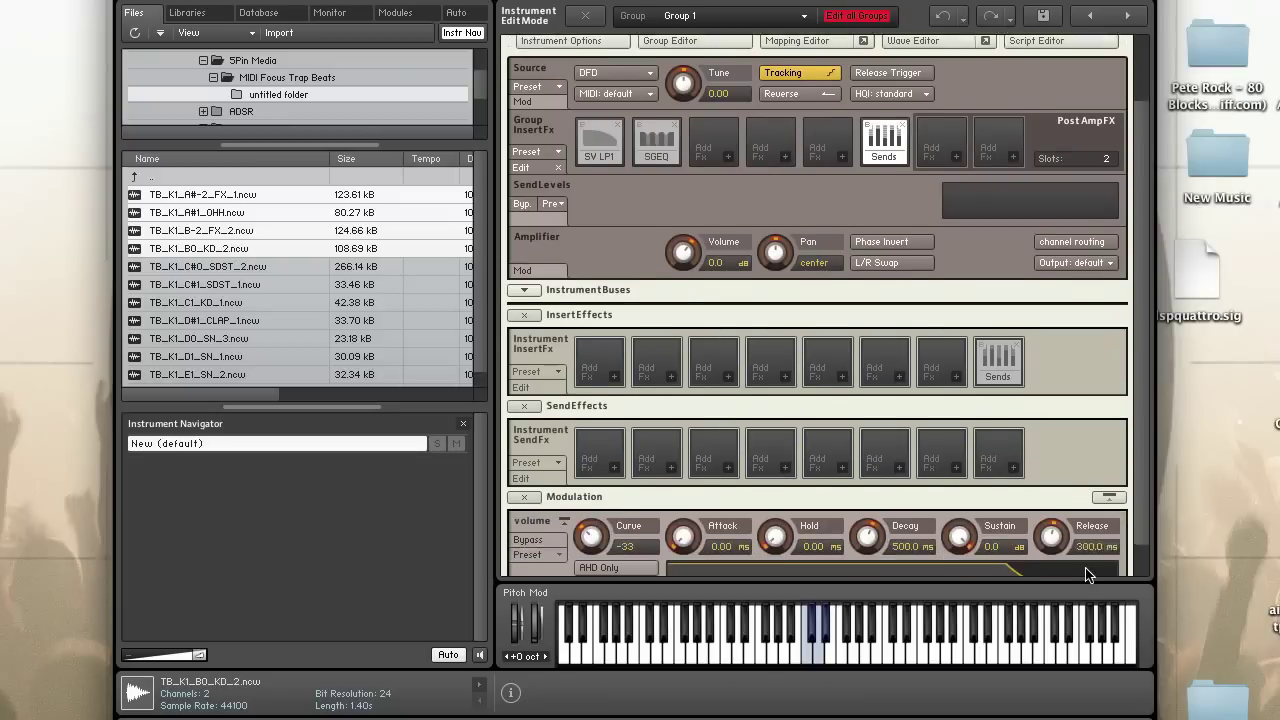
scroll(748, 530, "down", 1)
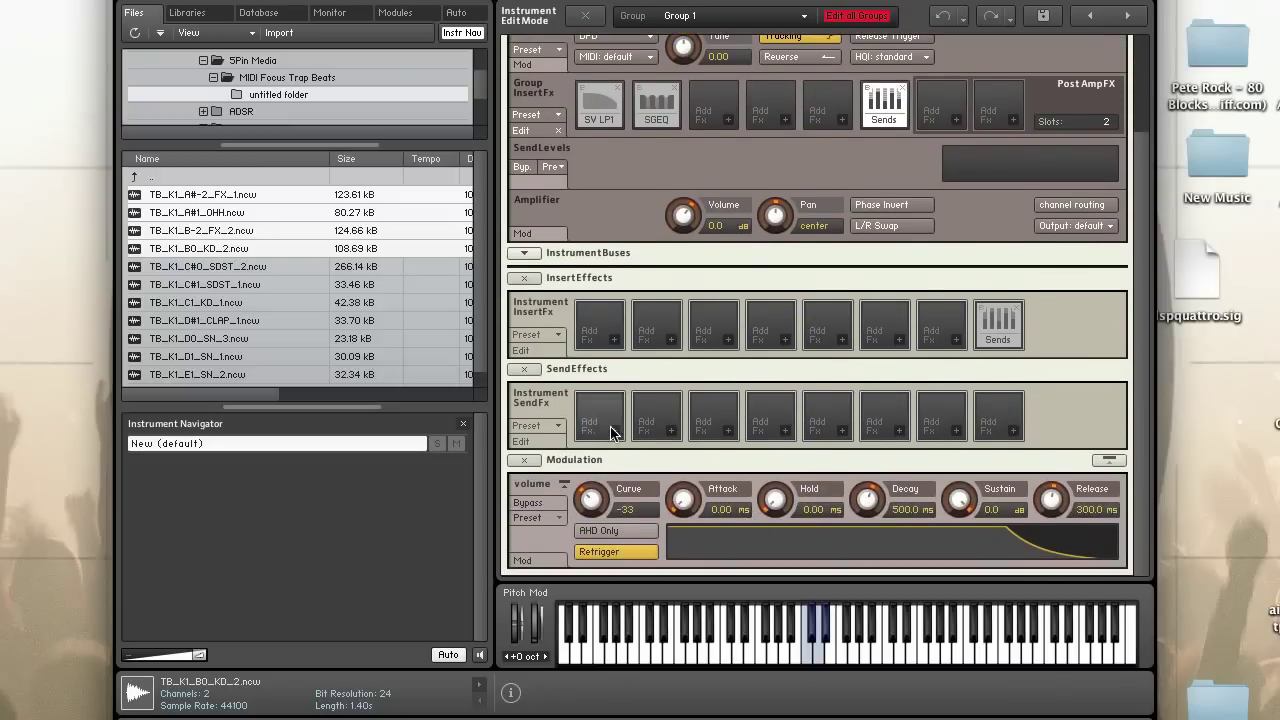
left_click(614, 430)
left_click(632, 453)
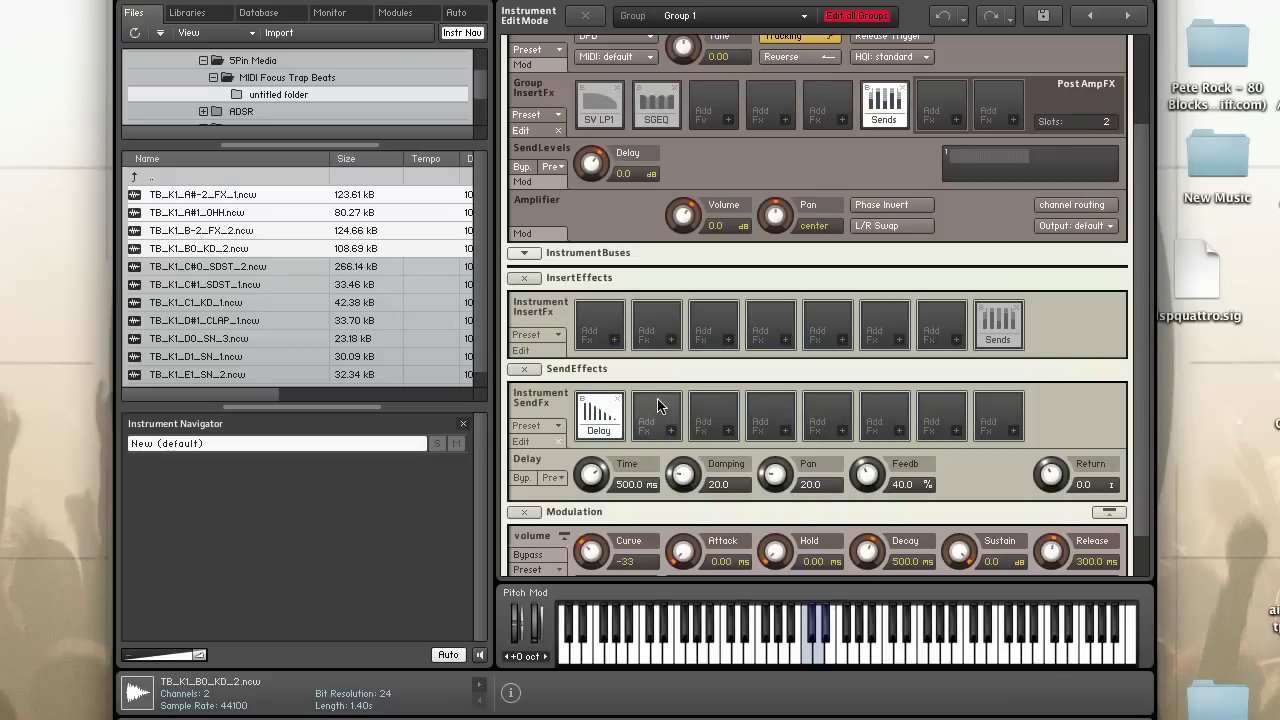
scroll(900, 340, "up", 1)
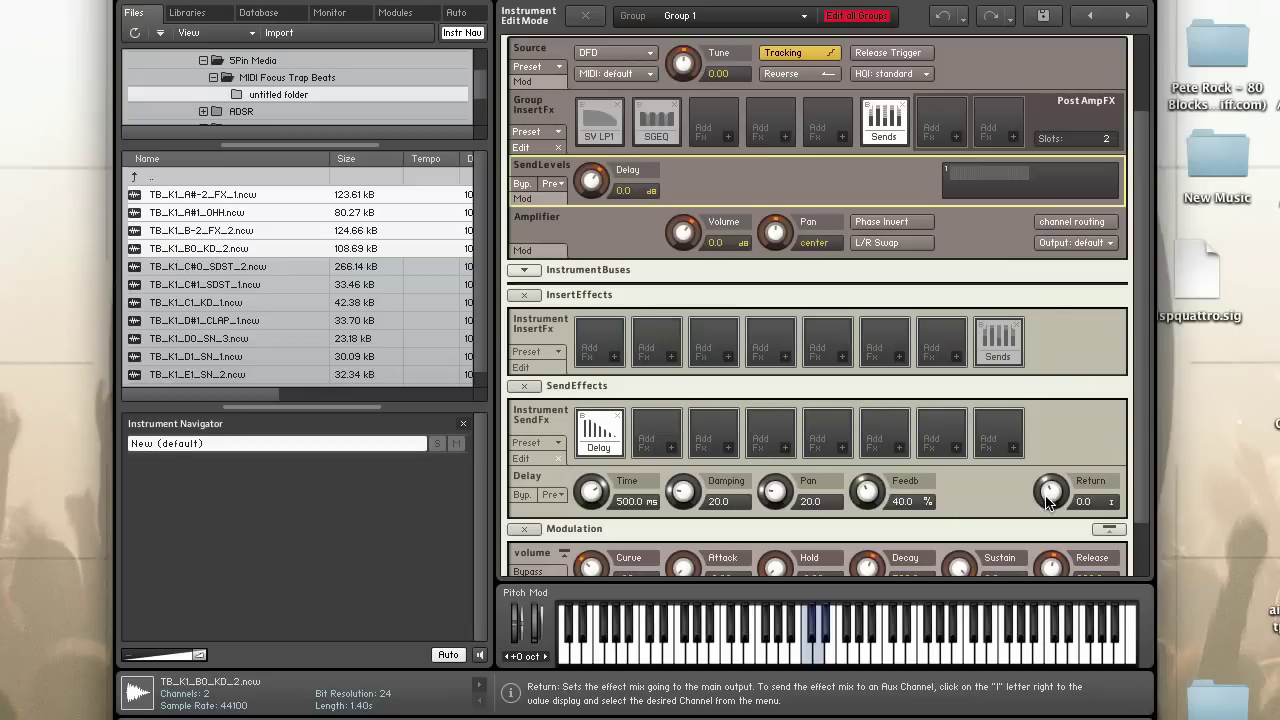
left_click(1113, 503)
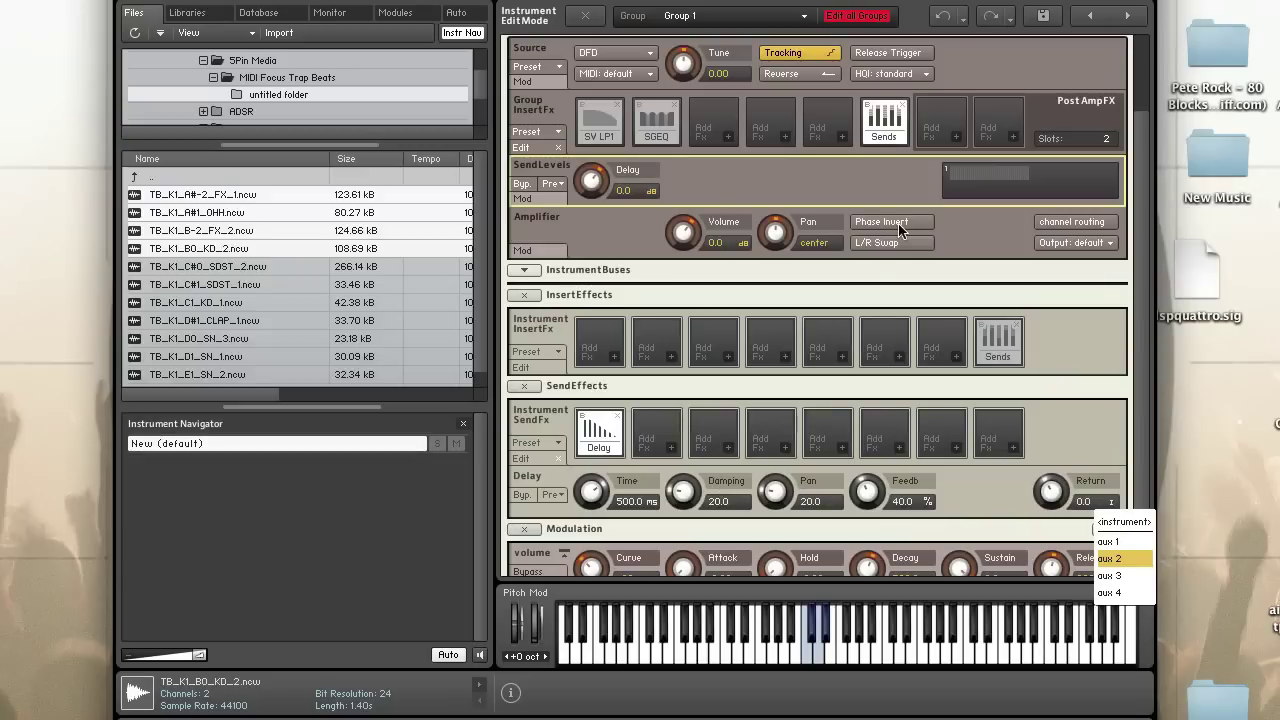
left_click(856, 146)
scroll(849, 144, "up", 2)
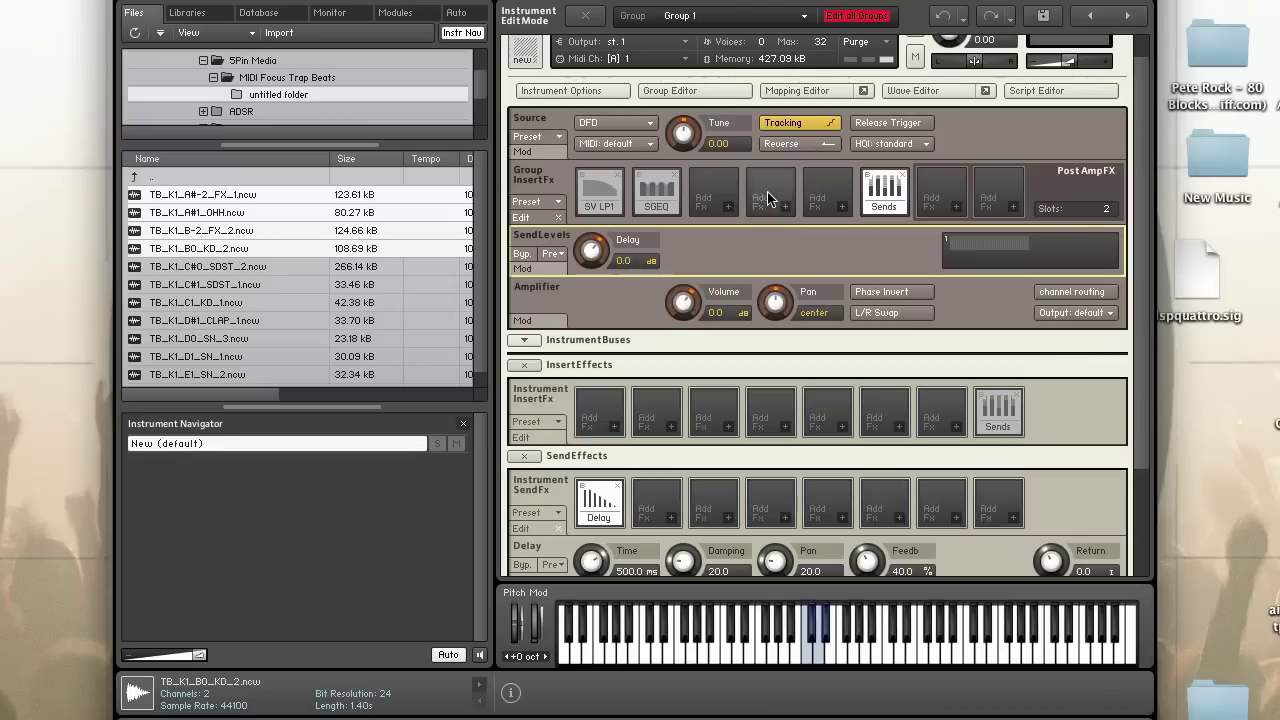
Step: Display the SV LP1 filter's settings in the group insert chain, briefly toggling the group list
scroll(768, 198, "up", 1)
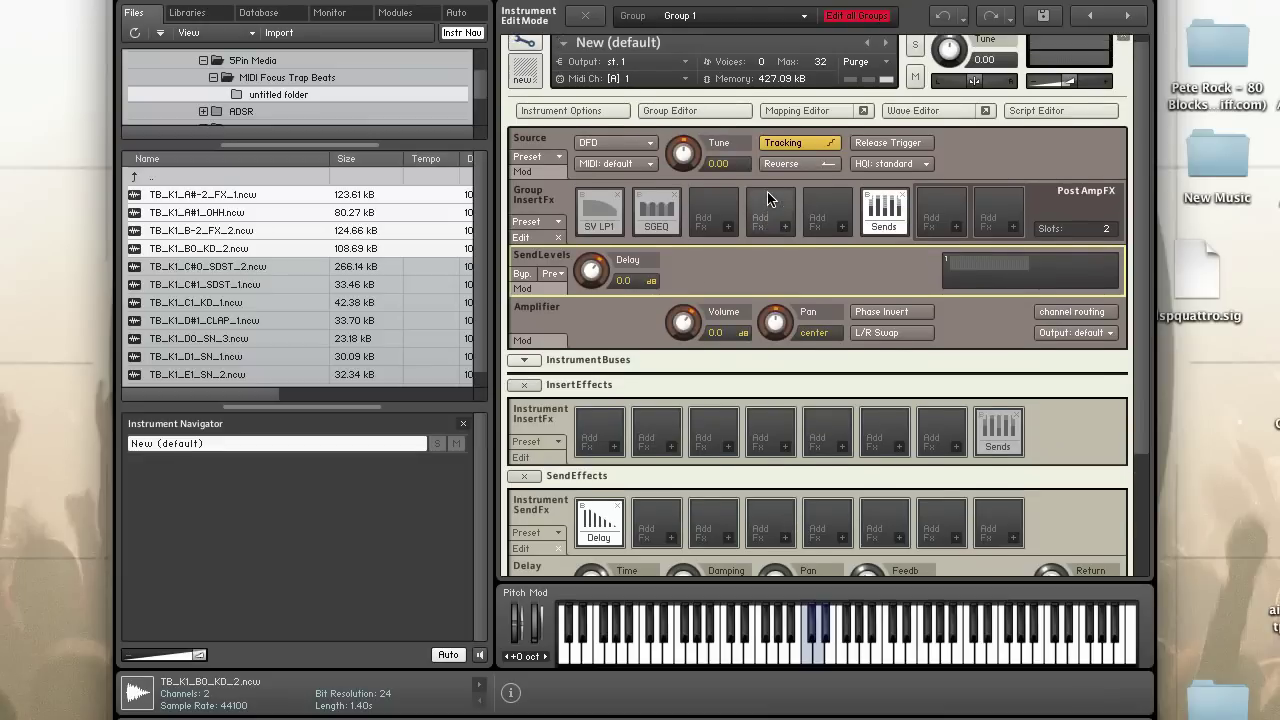
scroll(767, 198, "up", 1)
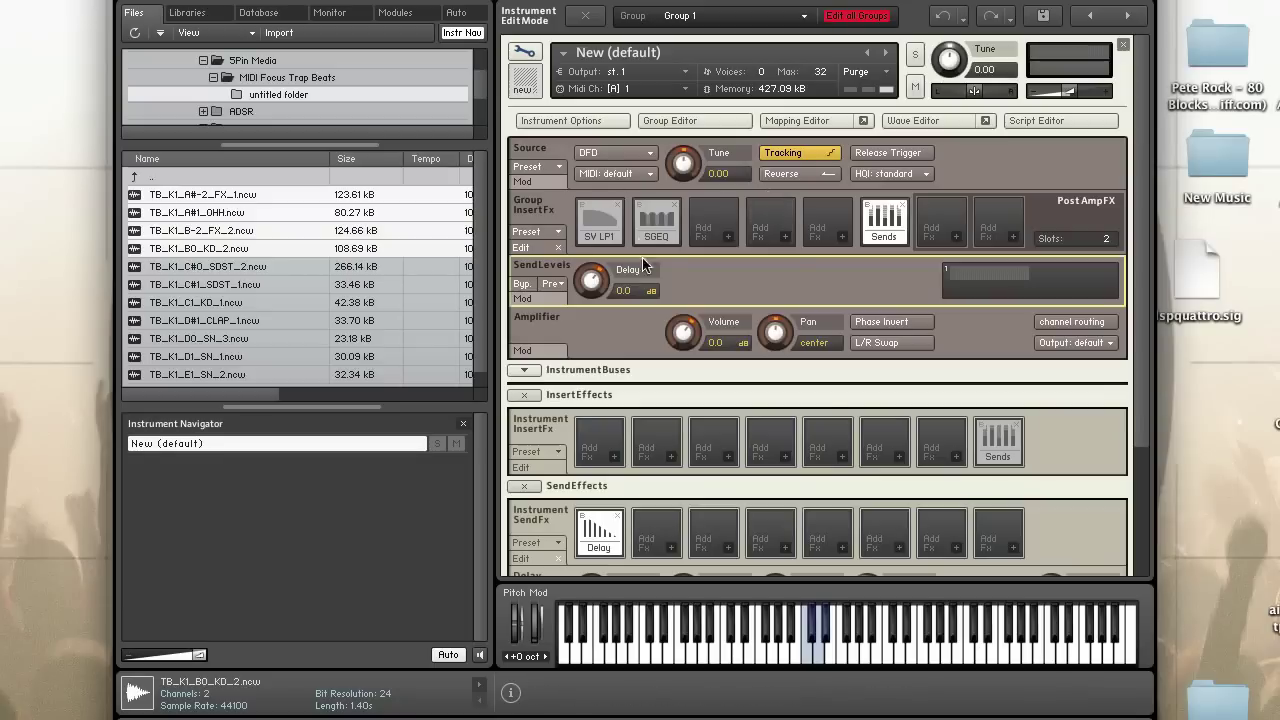
left_click(592, 221)
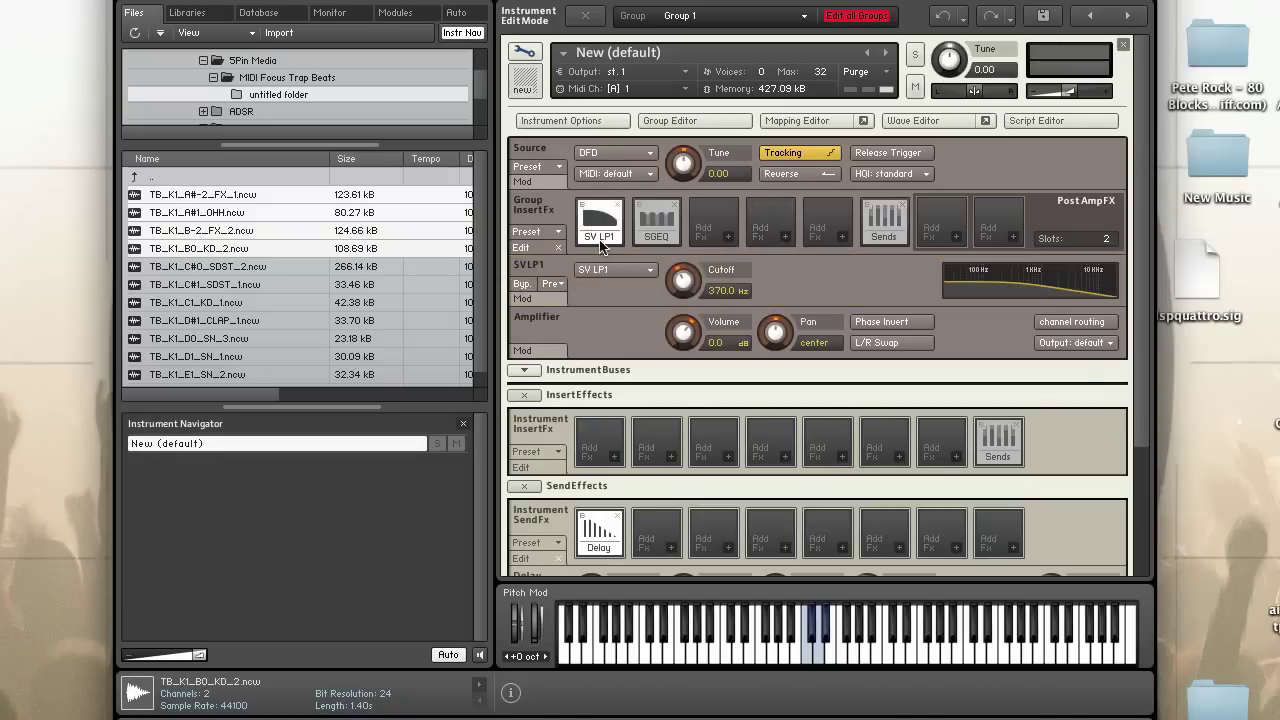
left_click(702, 121)
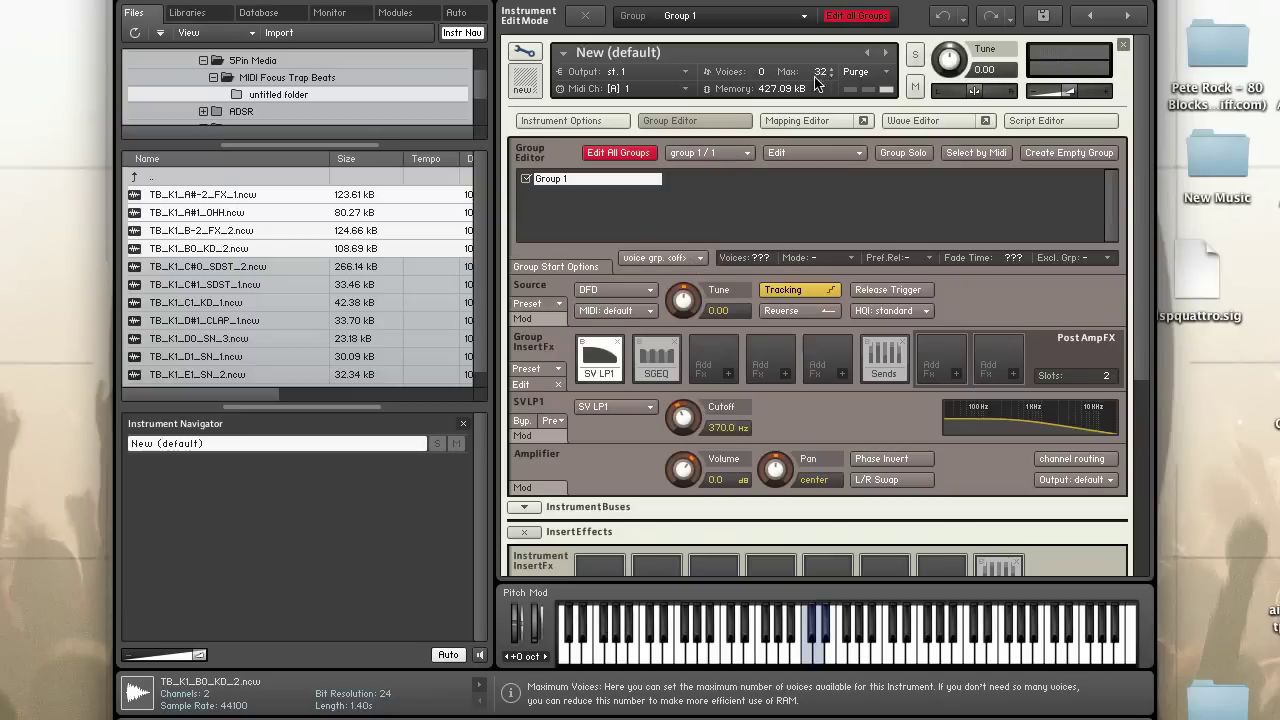
left_click(724, 124)
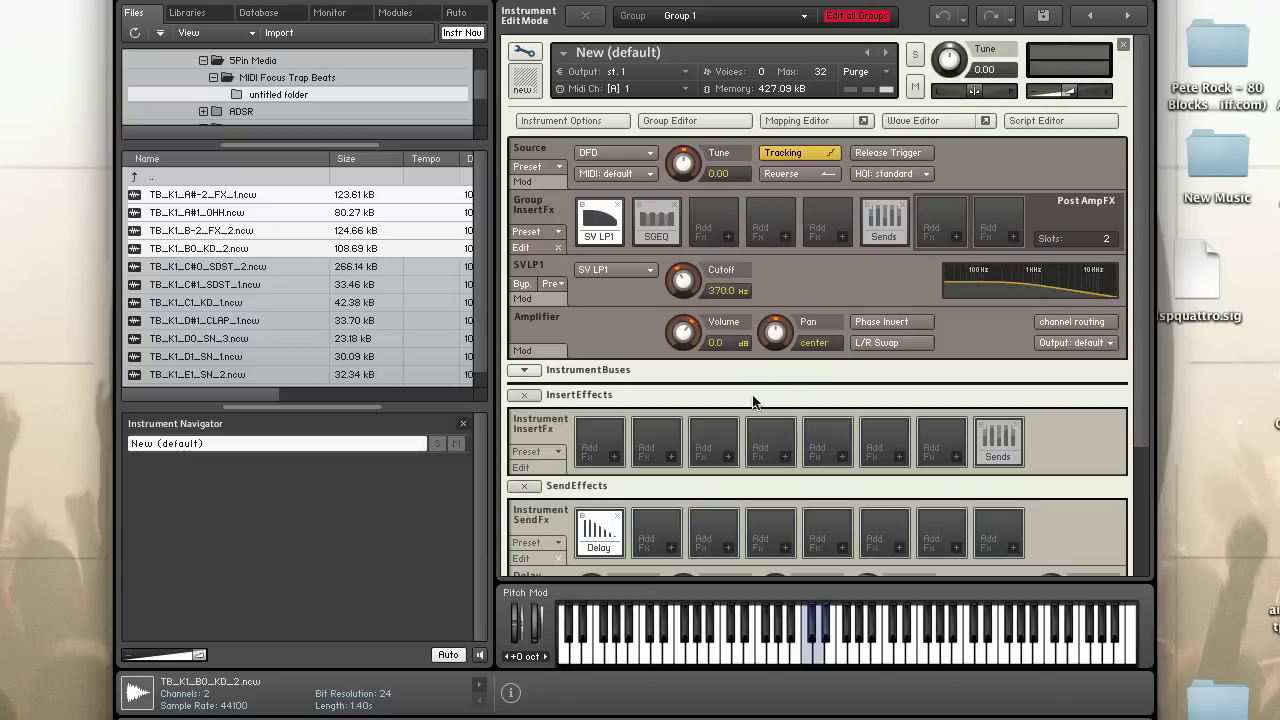
scroll(756, 402, "down", 1)
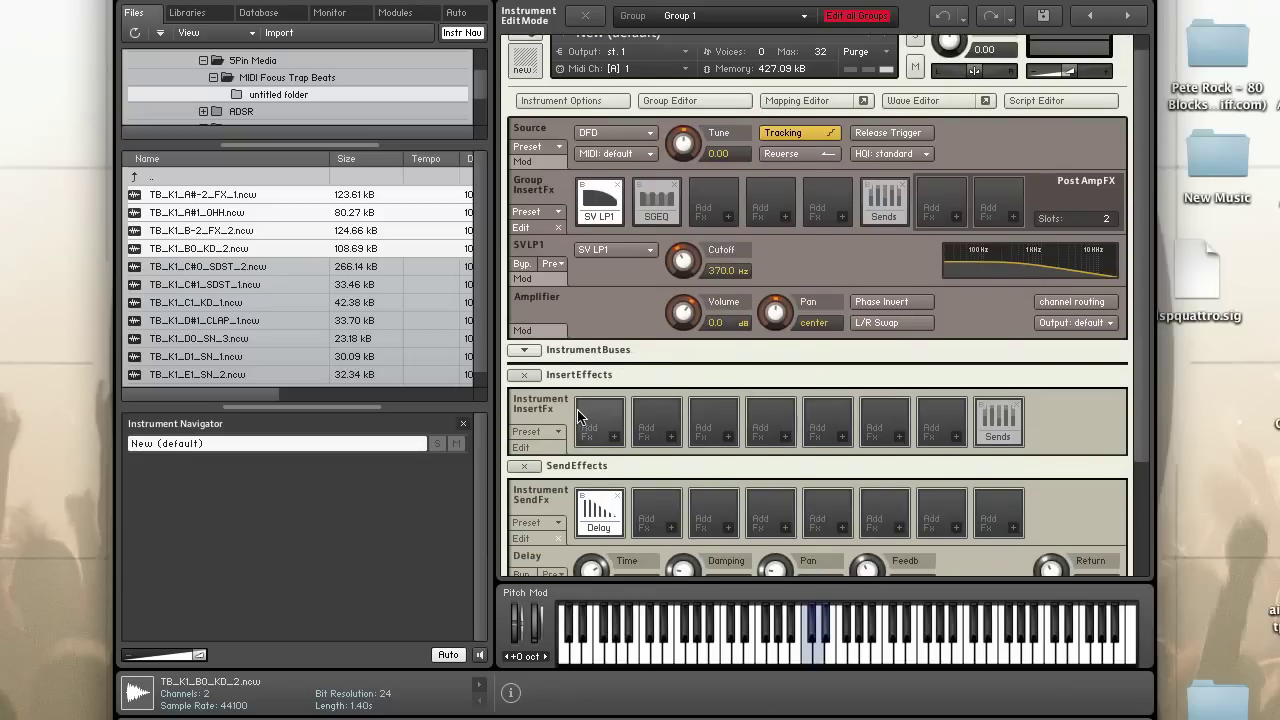
left_click(532, 377)
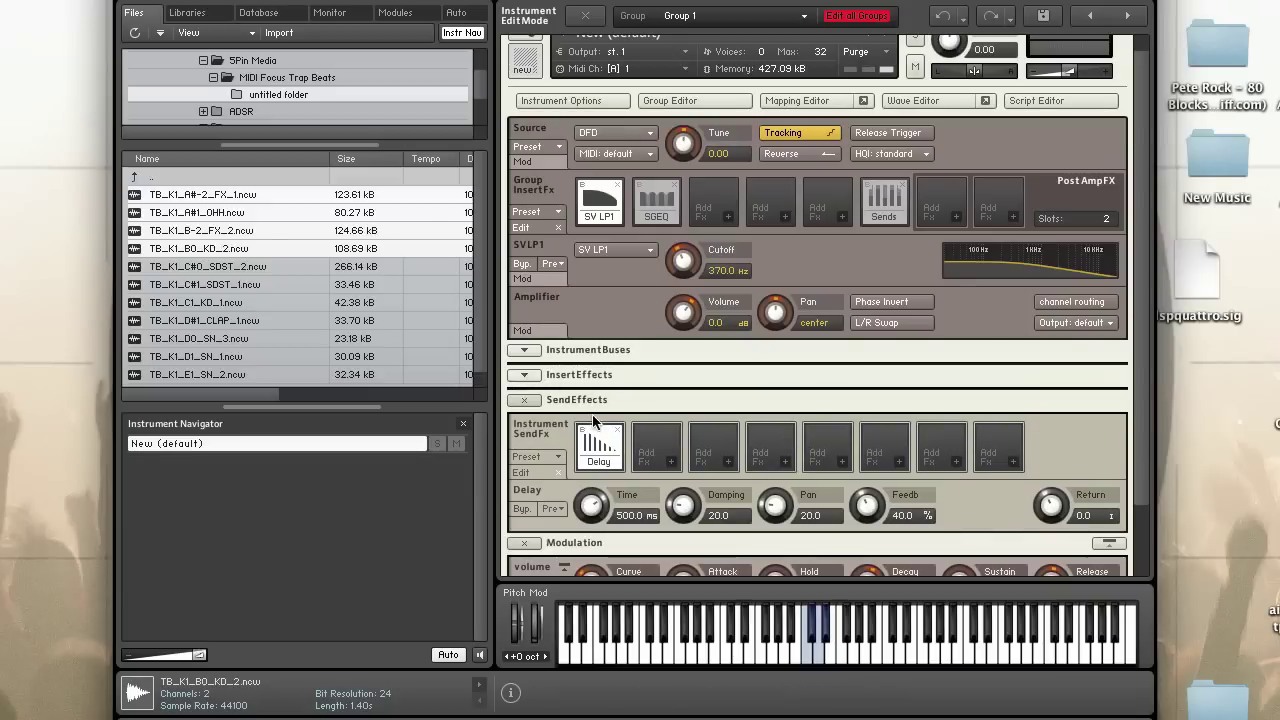
left_click(534, 379)
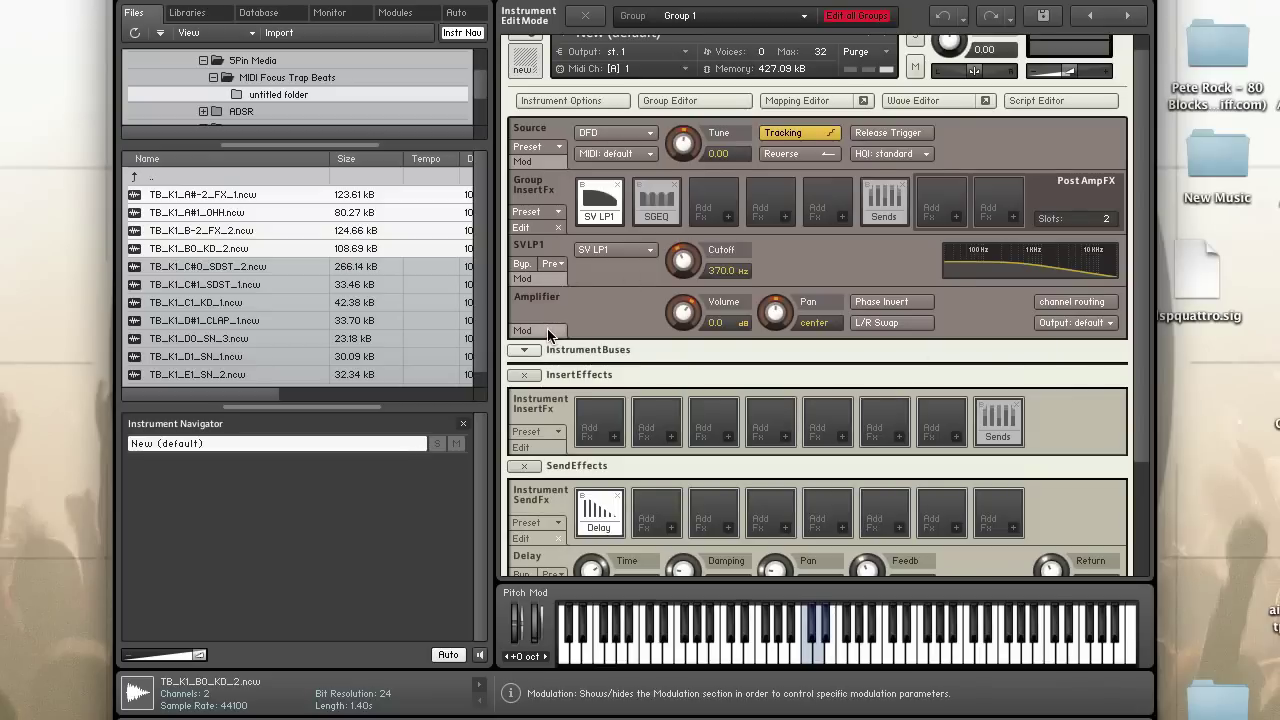
Step: Expand and collapse the SV LP1 filter's modulation row
left_click(547, 279)
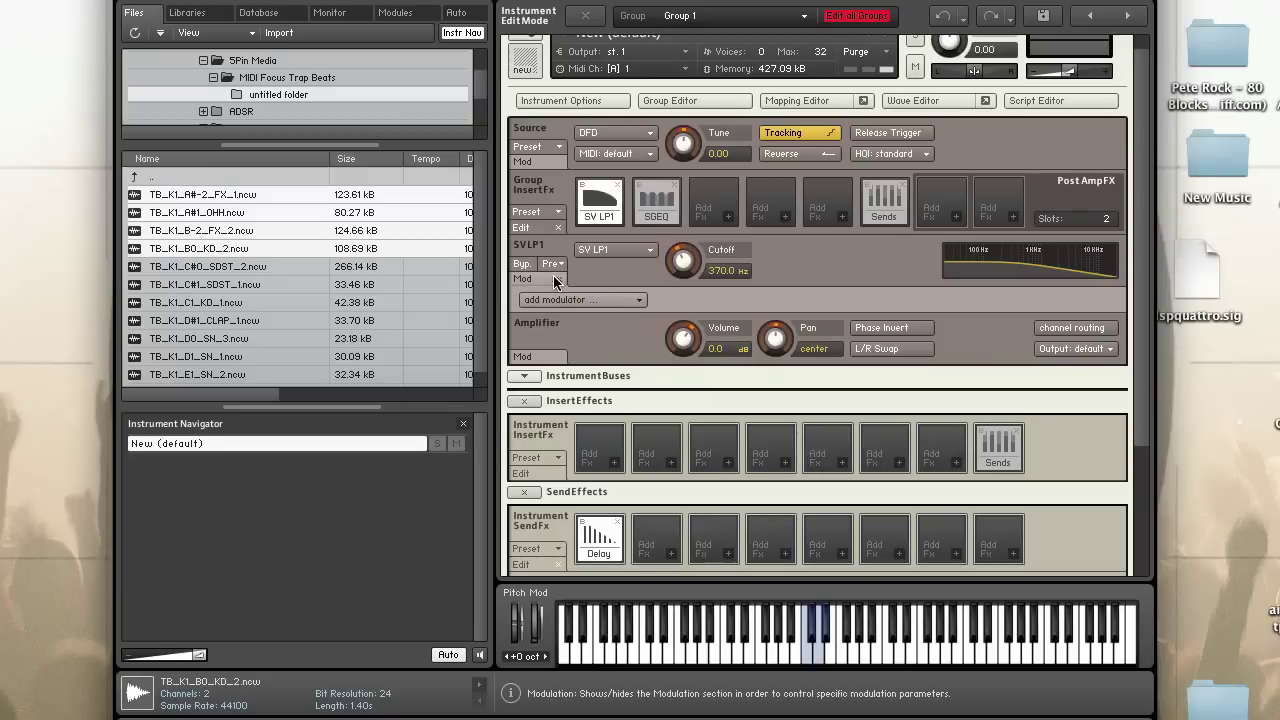
left_click(556, 276)
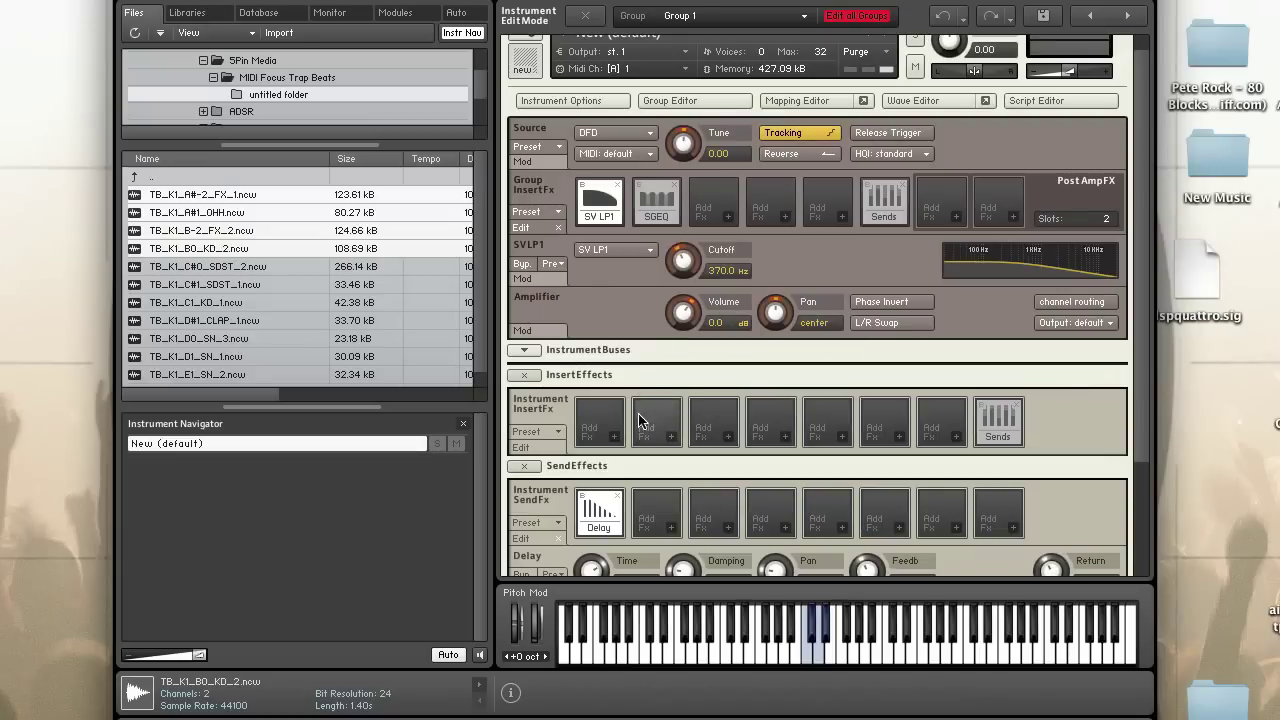
Step: Drag SV Notch 4 from the Modules browser into the third group insert slot
left_click(395, 12)
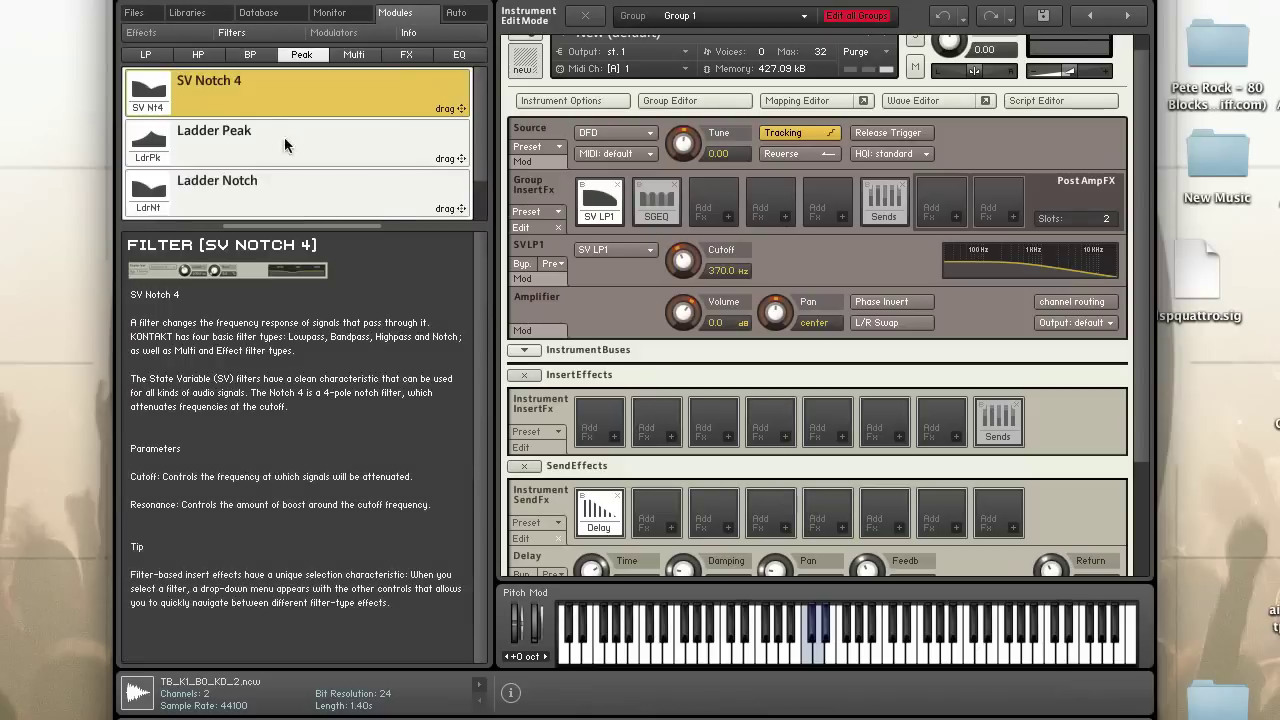
left_click_drag(247, 85, 713, 207)
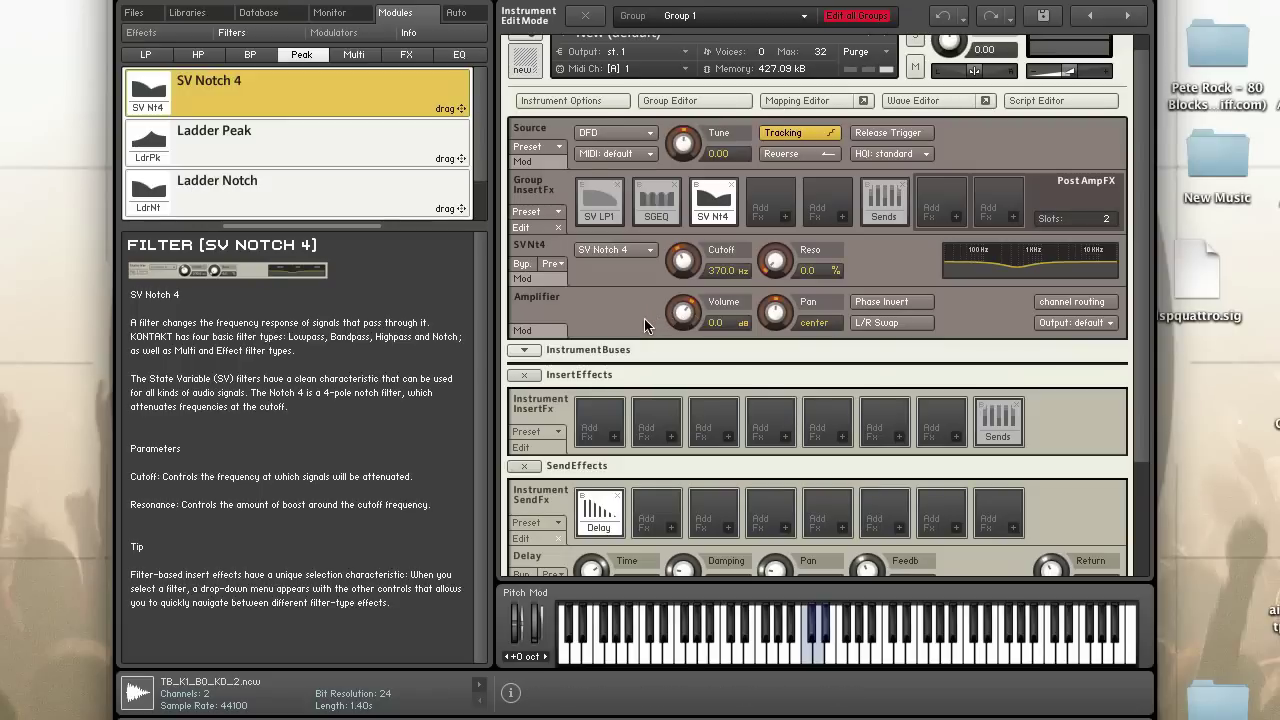
Step: Scroll the rack down and back up to reach the Mapping Editor button
scroll(644, 318, "down", 2)
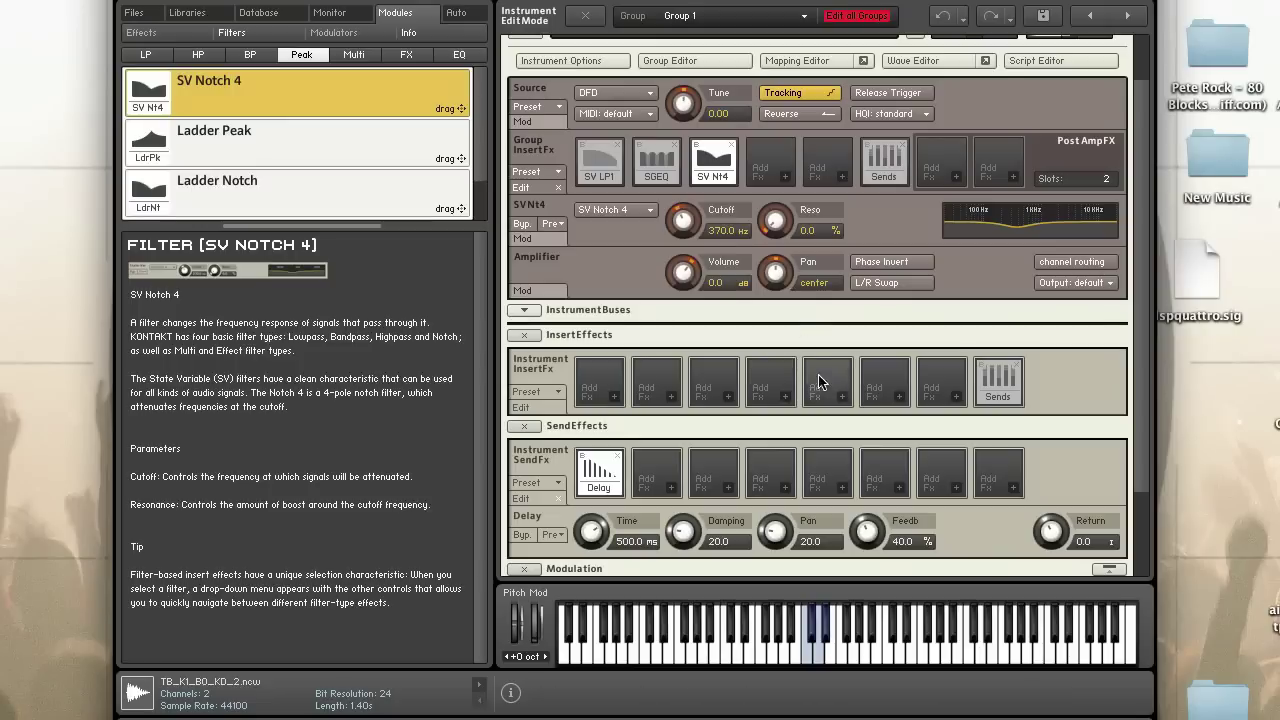
scroll(812, 385, "down", 3)
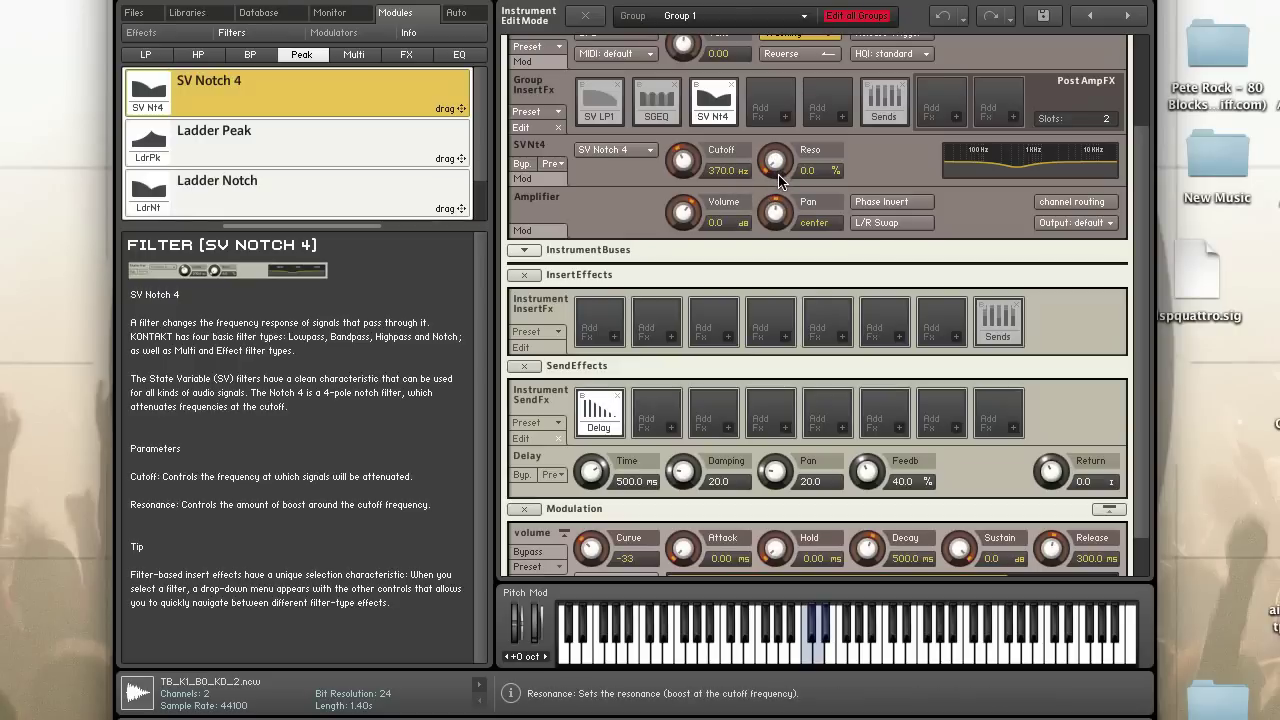
scroll(800, 90, "up", 2)
Step: Open the Mapping Editor, select the drum-sample zone, and show the group list above it
left_click(812, 51)
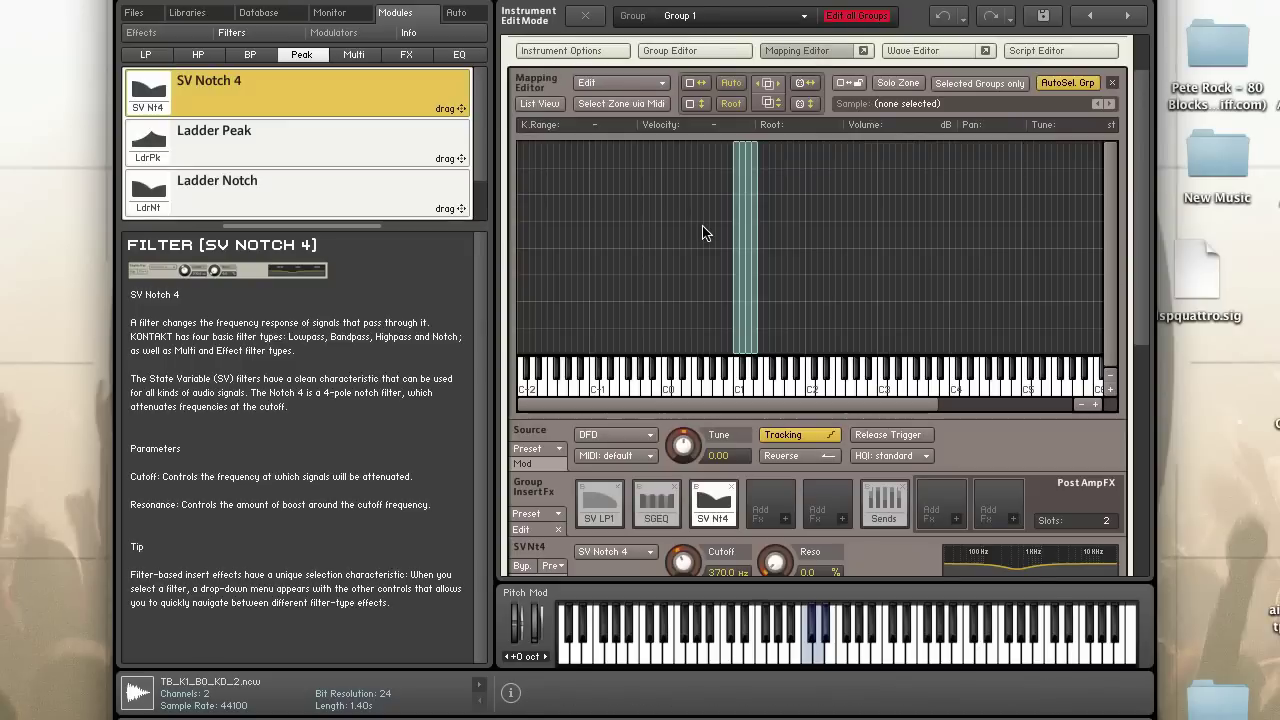
left_click(736, 262)
scroll(660, 150, "up", 3)
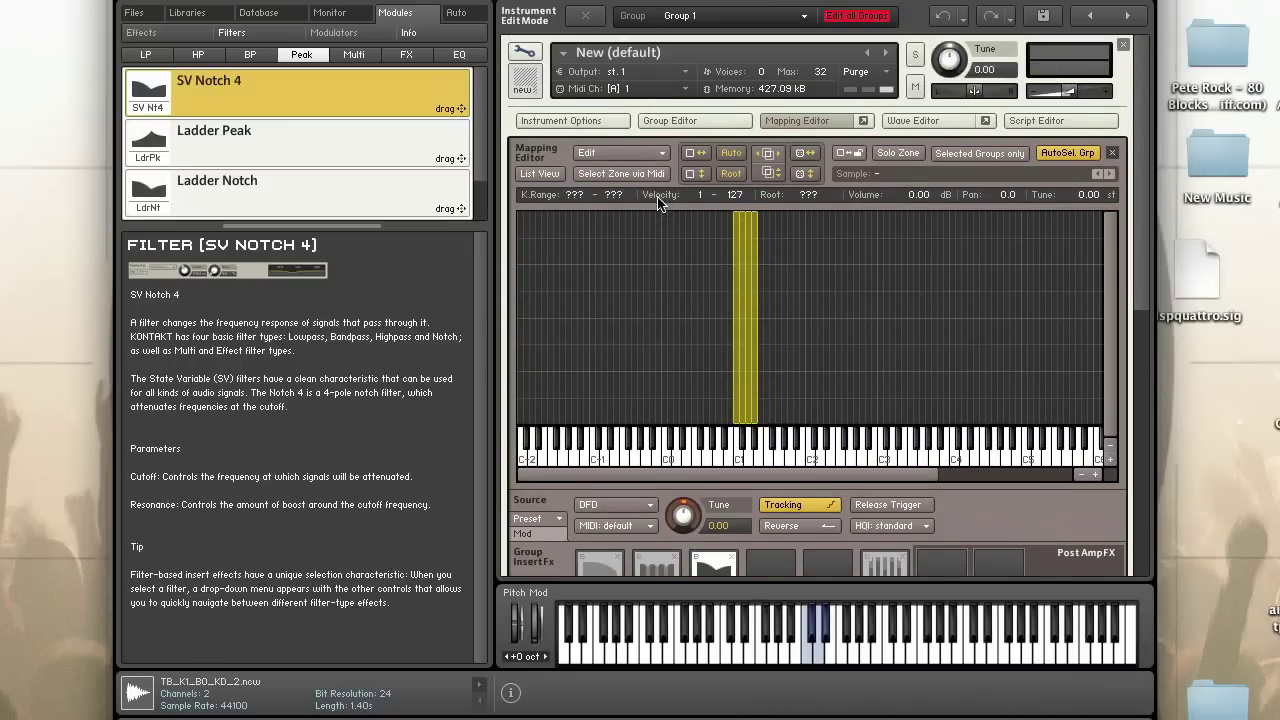
left_click(720, 122)
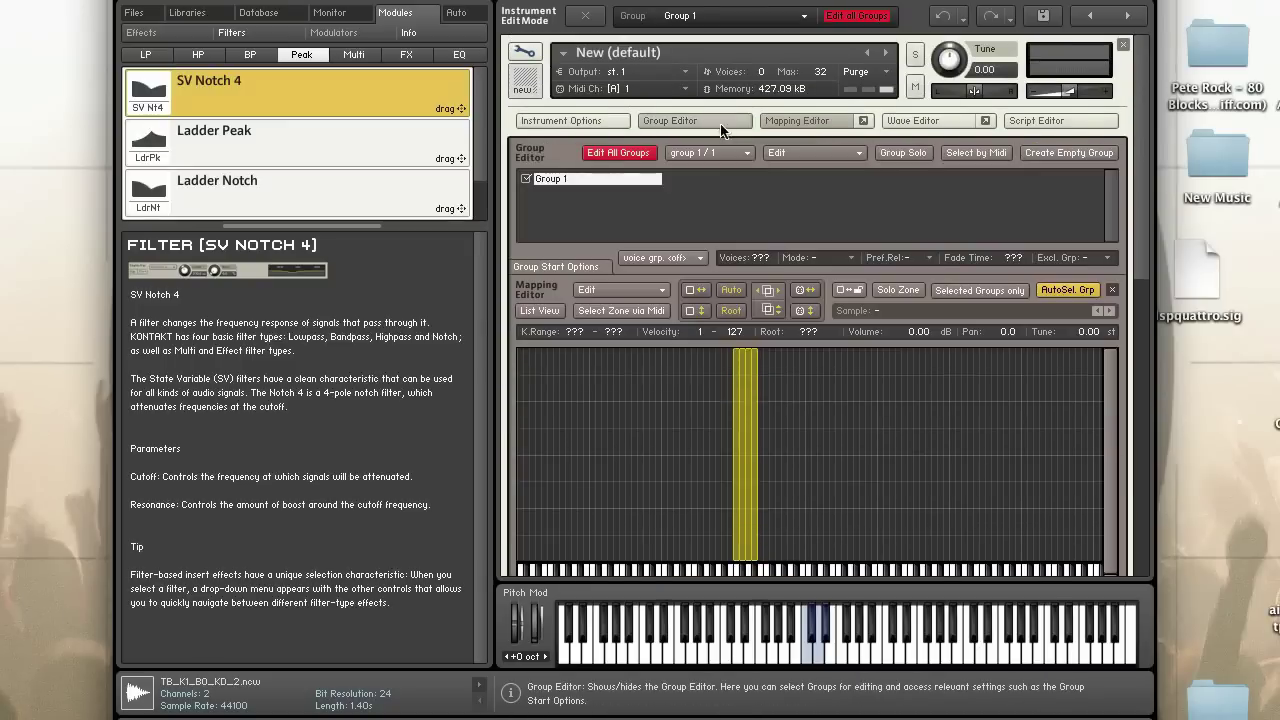
Step: Reselect the mapped sample zone and bring up its context menu of zone actions
left_click(800, 455)
left_click(745, 447)
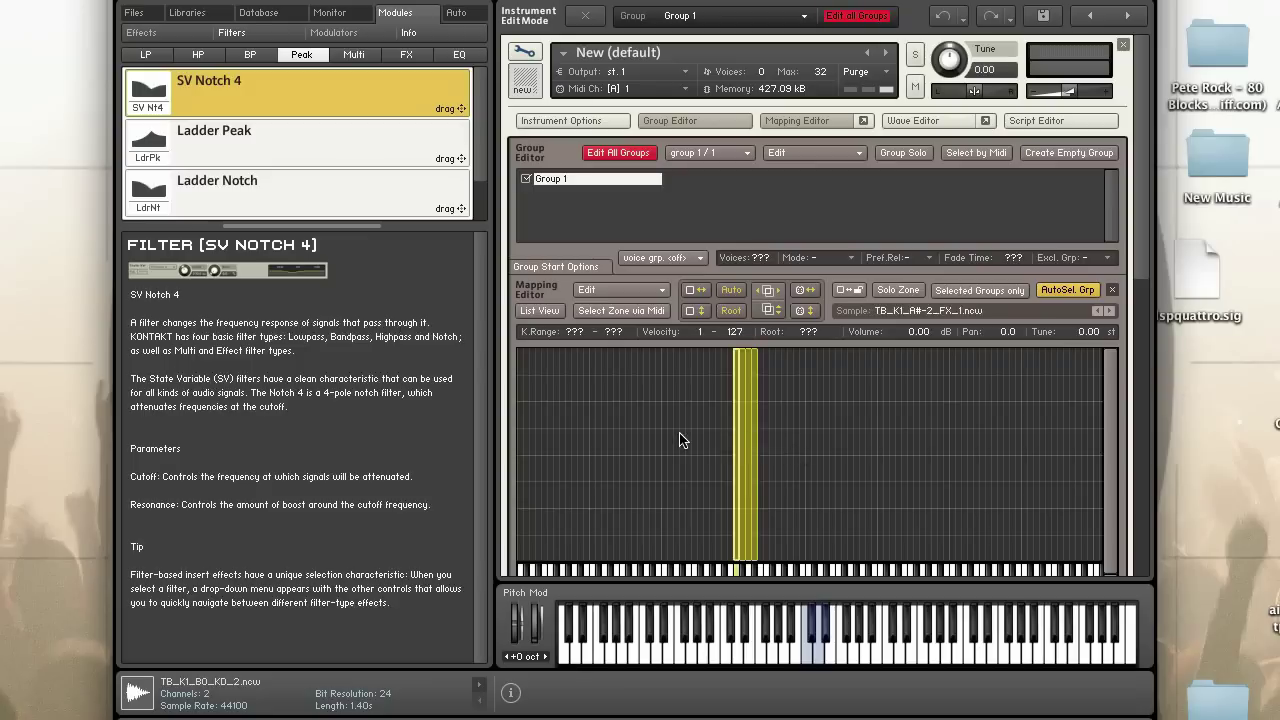
right_click(741, 408)
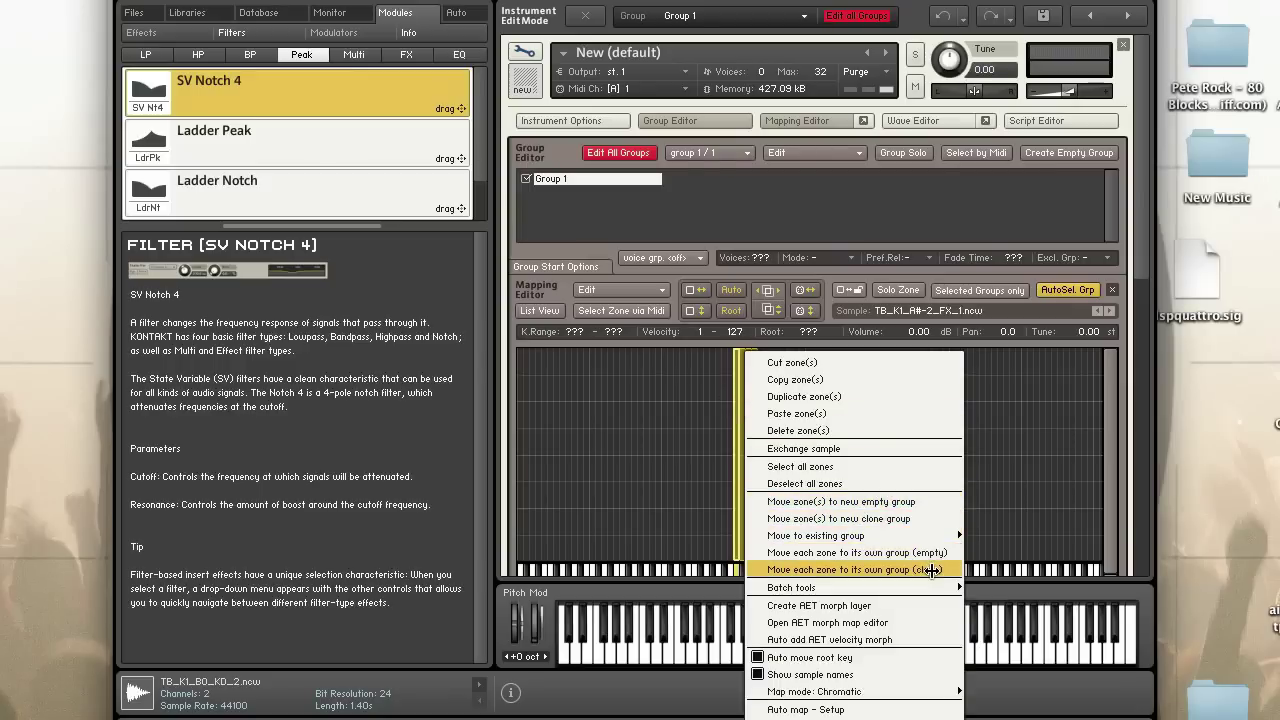
Step: Clone each zone into its own group and rename Group 1 to 'pan l'
left_click(932, 569)
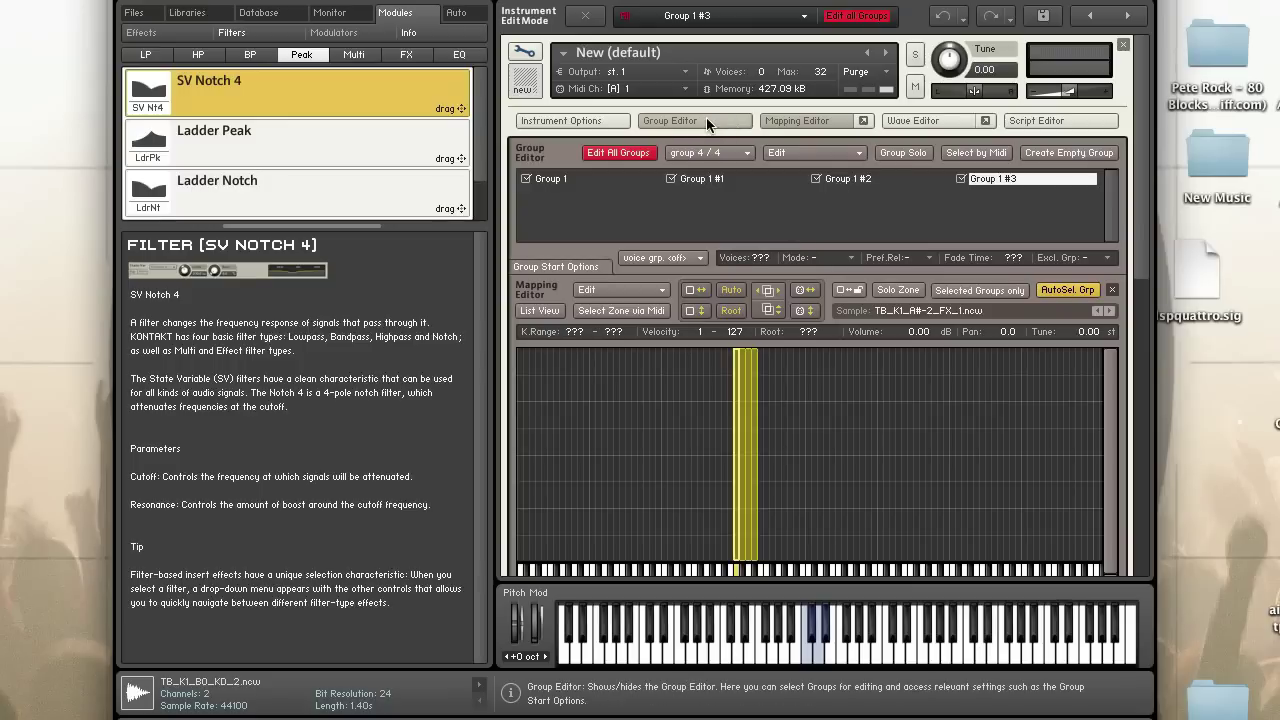
left_click(587, 180)
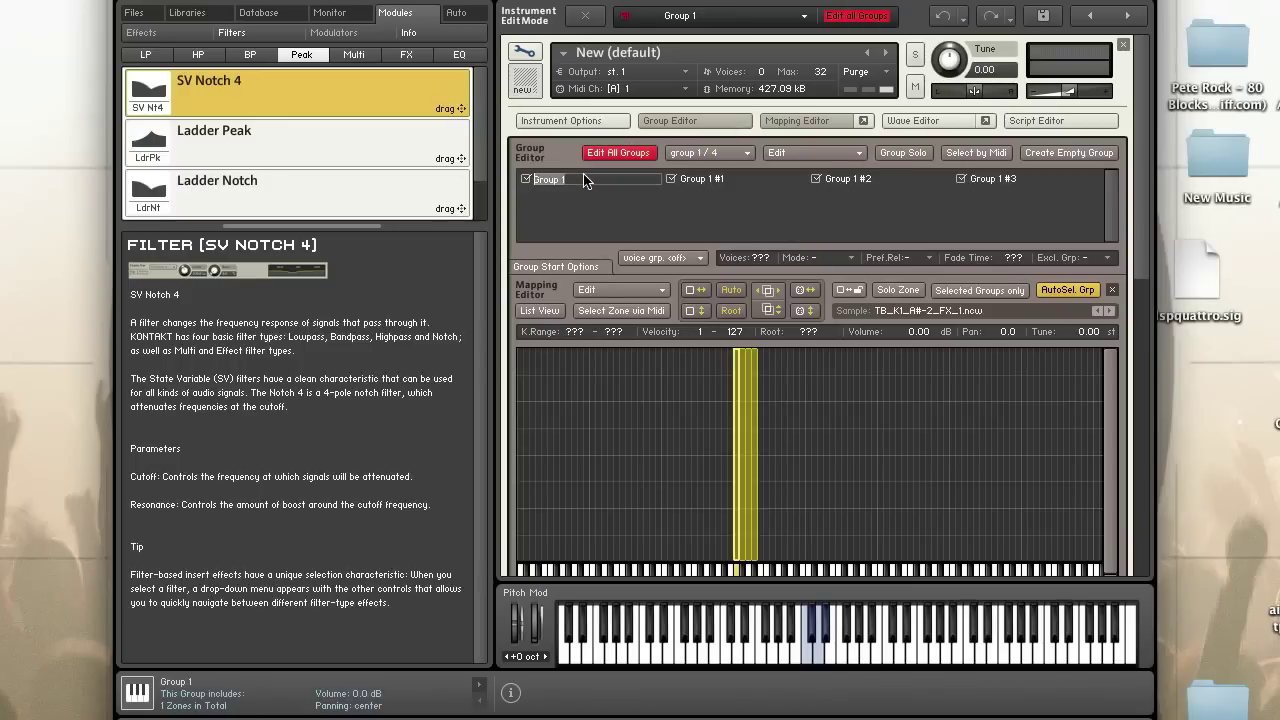
type("pan l")
Step: Rename the second group, Group 1 #1, to 'pan r'
double_click(714, 180)
type("pr")
key("BackSpace")
type("an r")
key("Return")
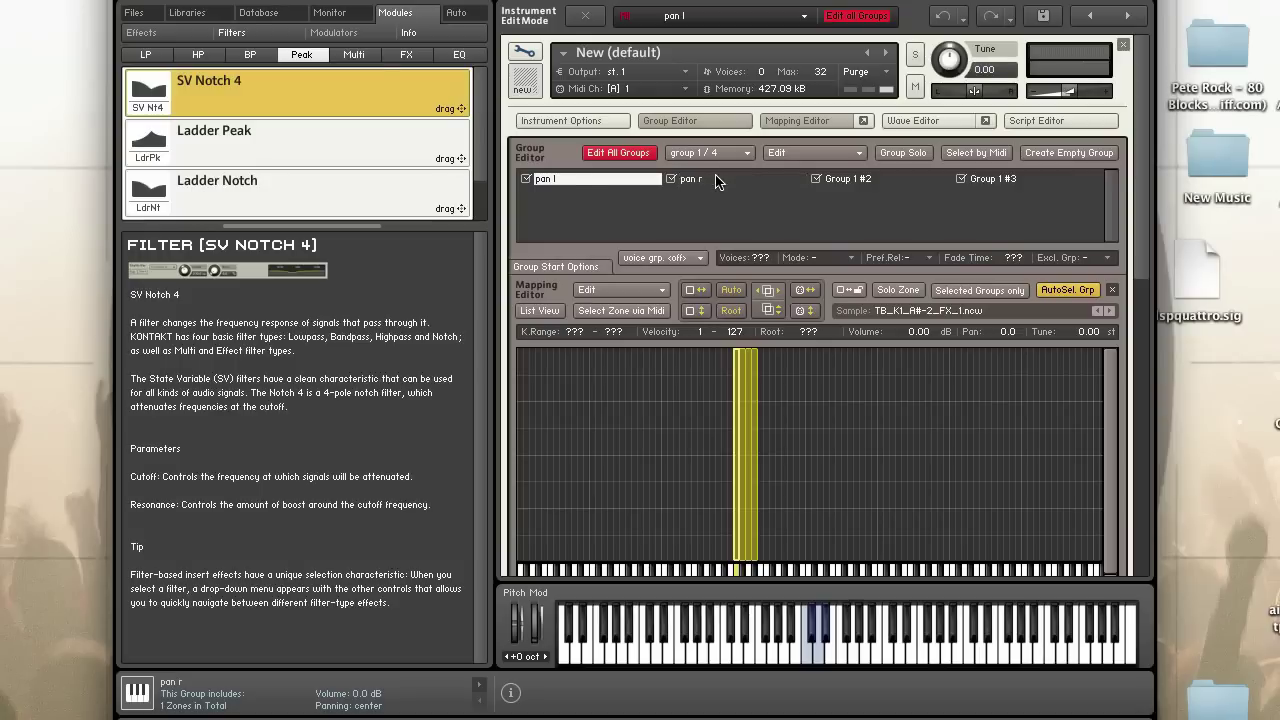
Step: Turn off Edit All Groups and hide the Group and Mapping Editors
left_click(649, 157)
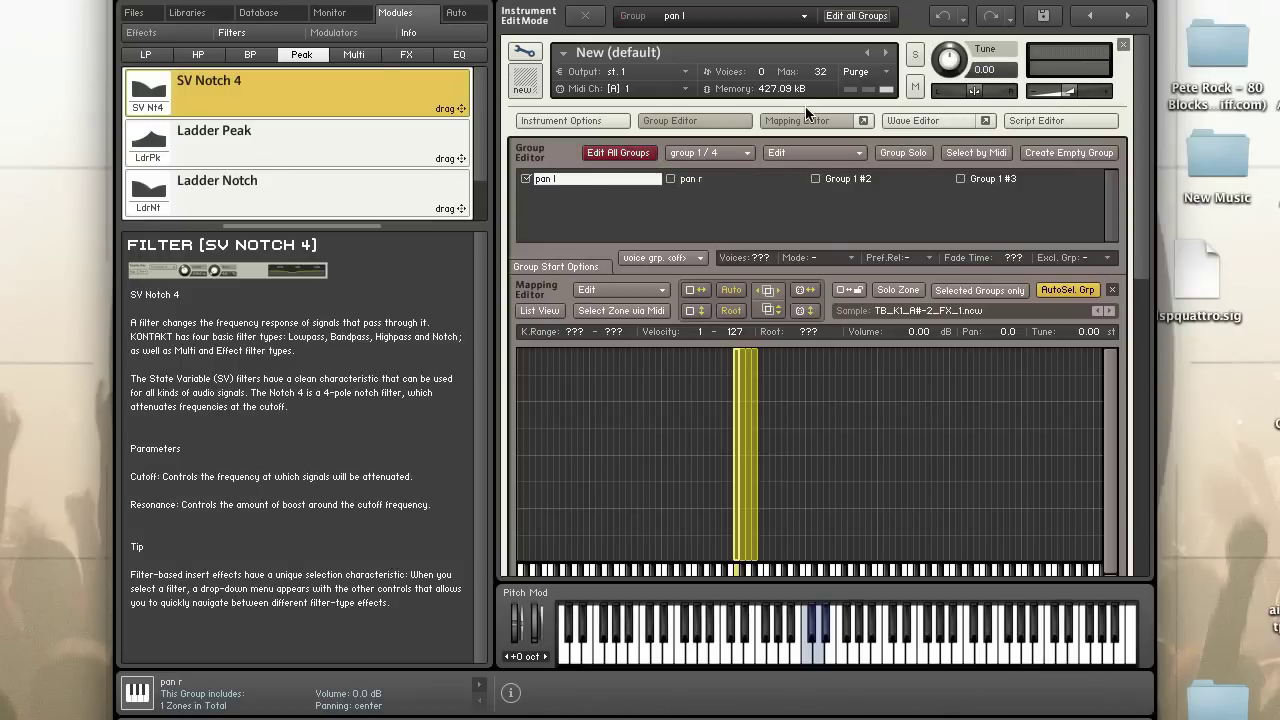
left_click(729, 120)
left_click(775, 120)
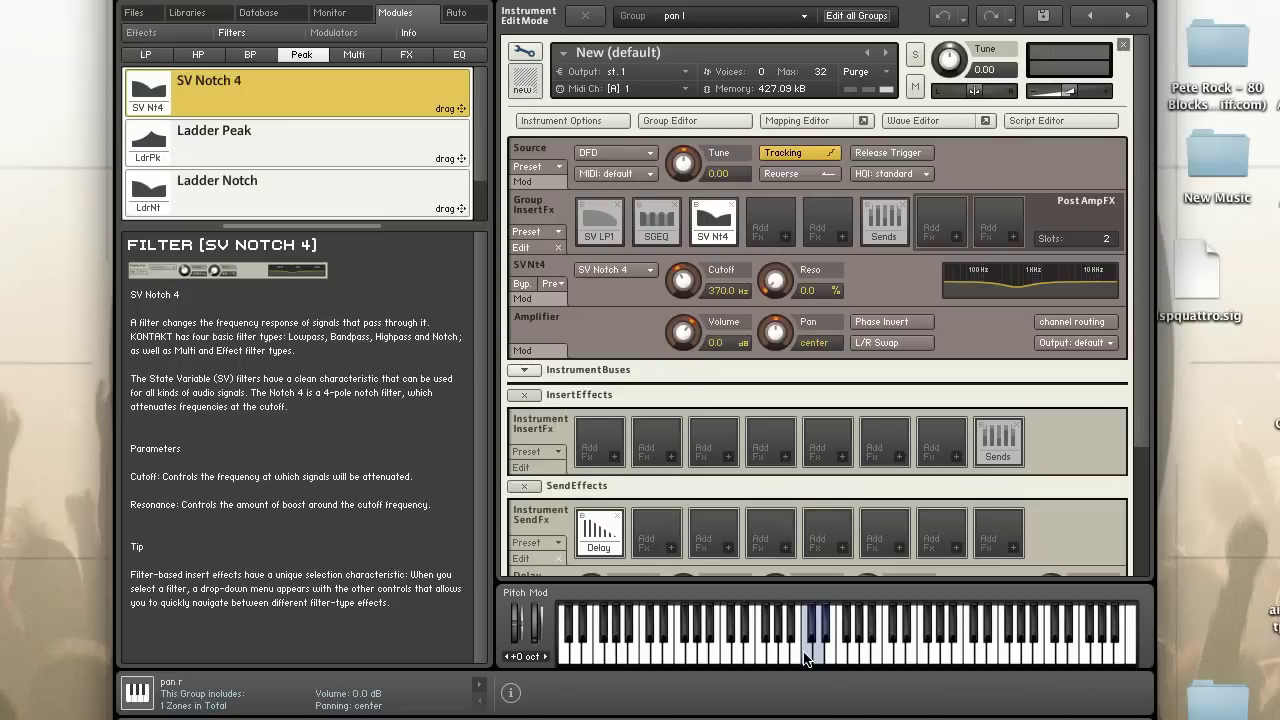
Step: Show the group list and play keyboard notes to audition the pan l and pan r groups
left_click(722, 116)
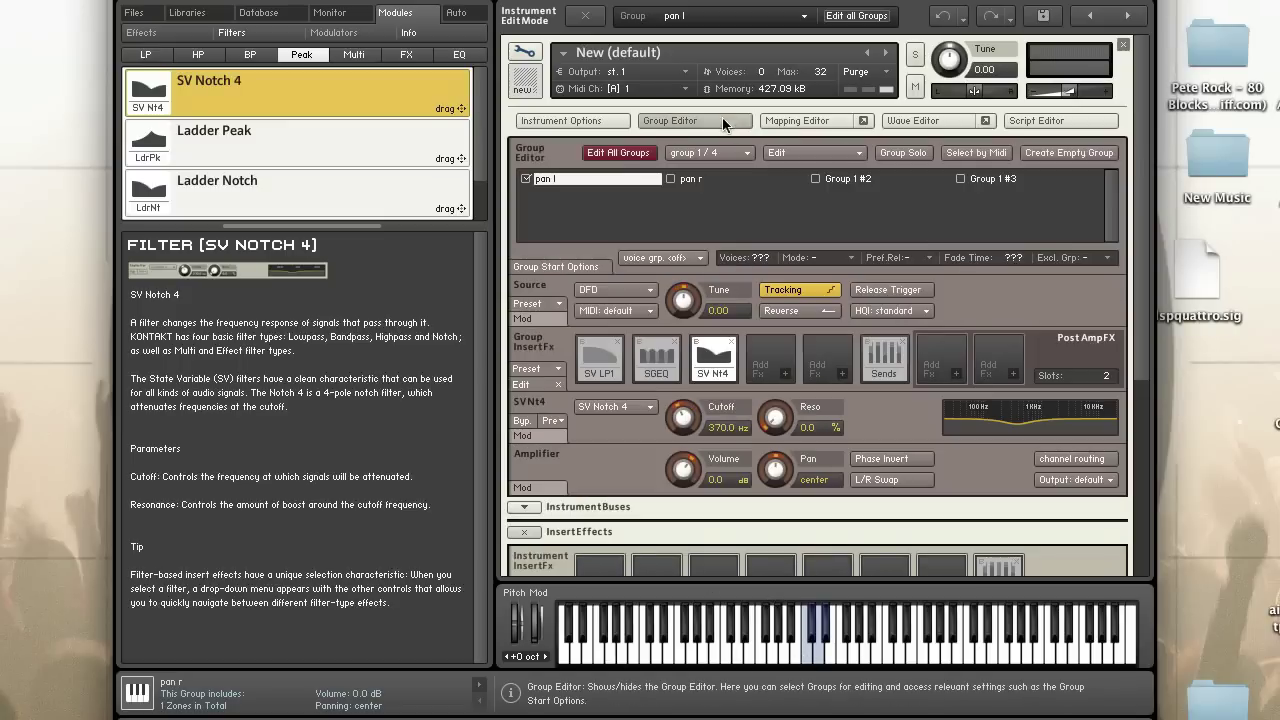
left_click(808, 664)
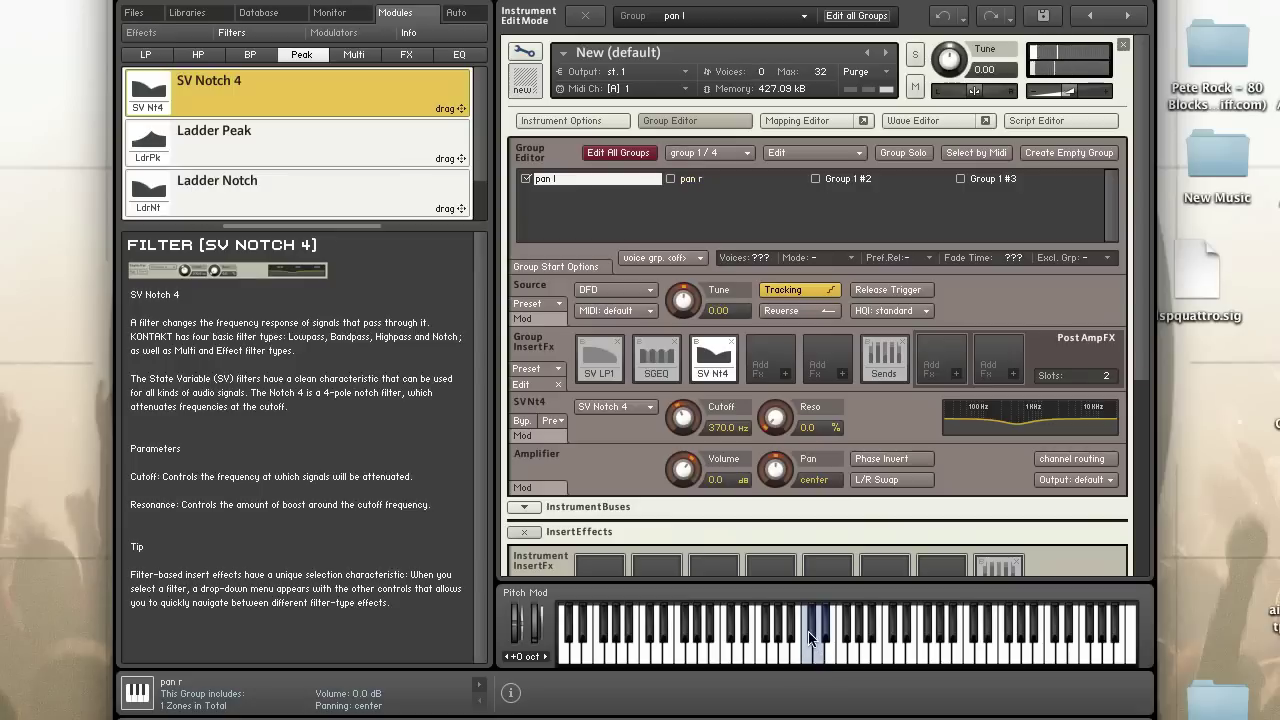
left_click(818, 662)
left_click(824, 640)
left_click(824, 638)
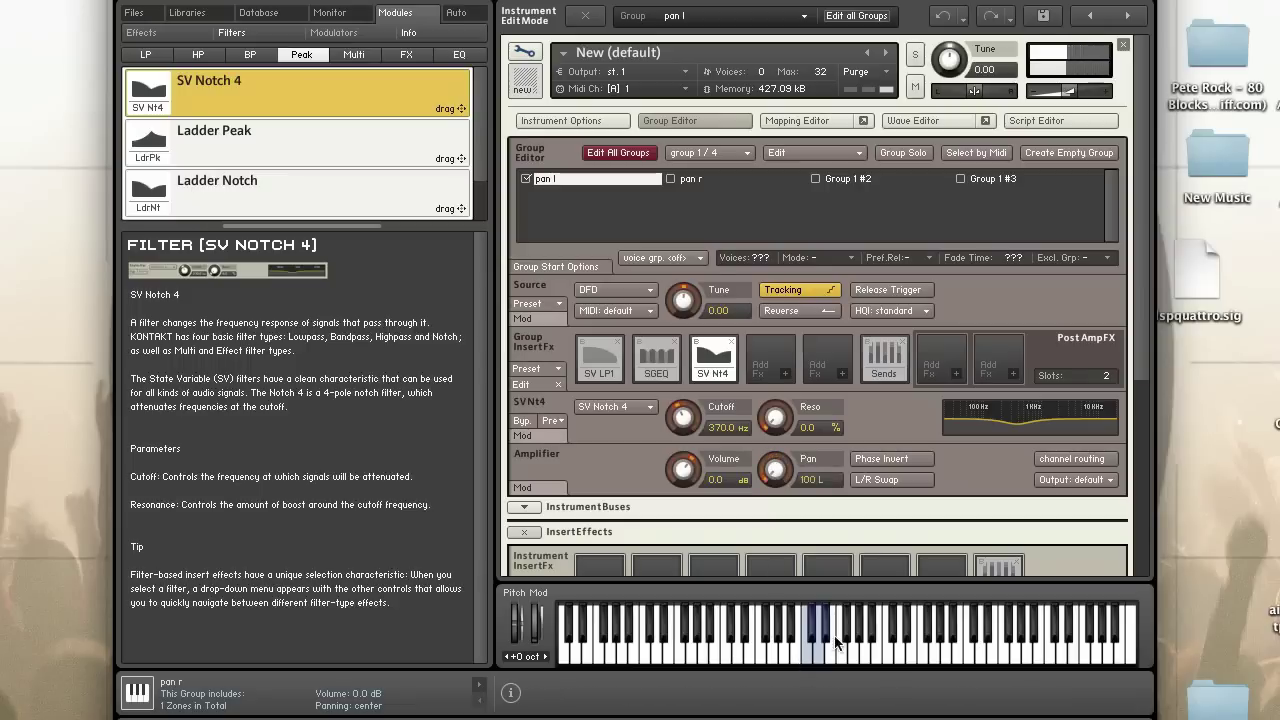
left_click(828, 640)
left_click(810, 658)
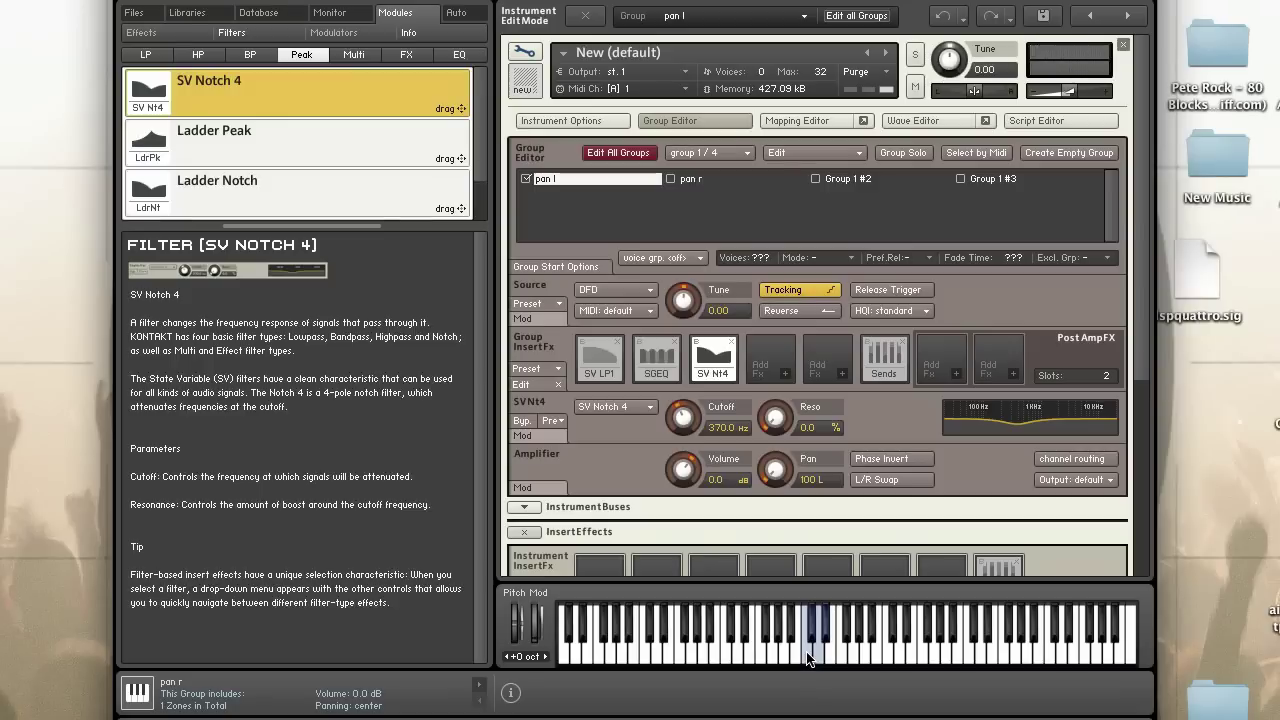
left_click(810, 658)
left_click(842, 655)
Step: Enable Select by Midi, play notes to select and check each panned group, then hide the group list
left_click(976, 153)
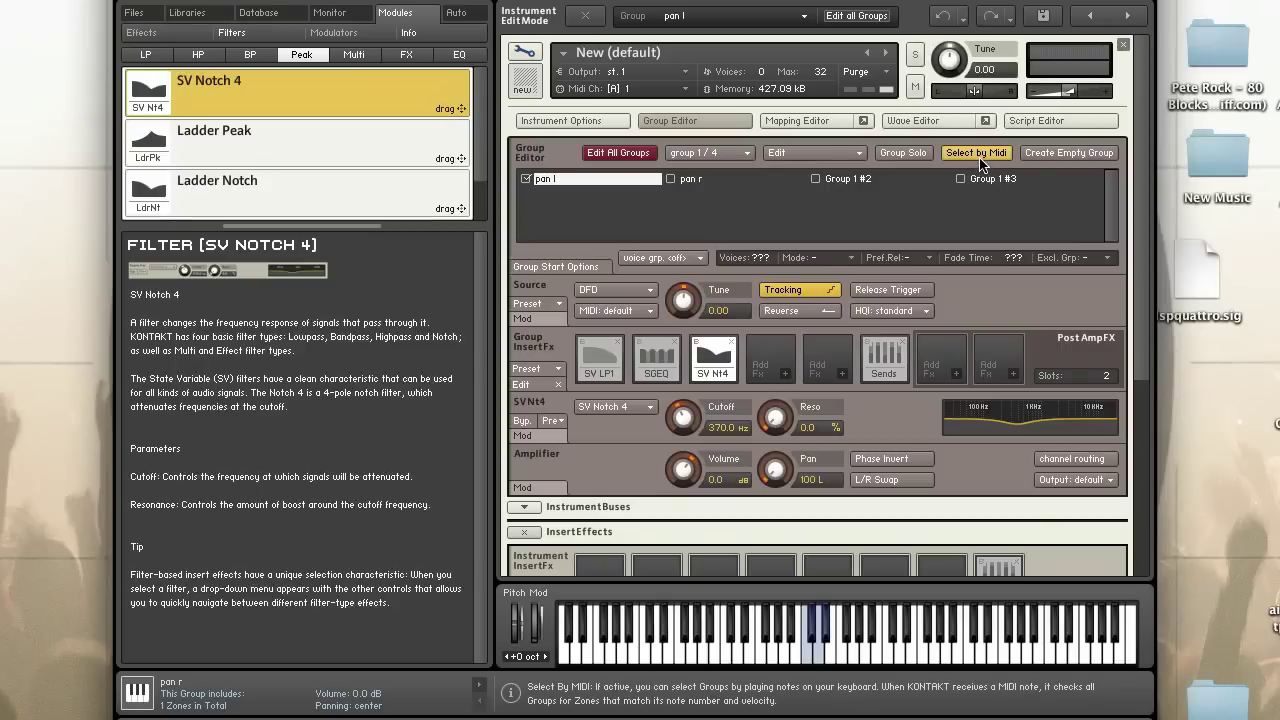
left_click(827, 640)
left_click(827, 640)
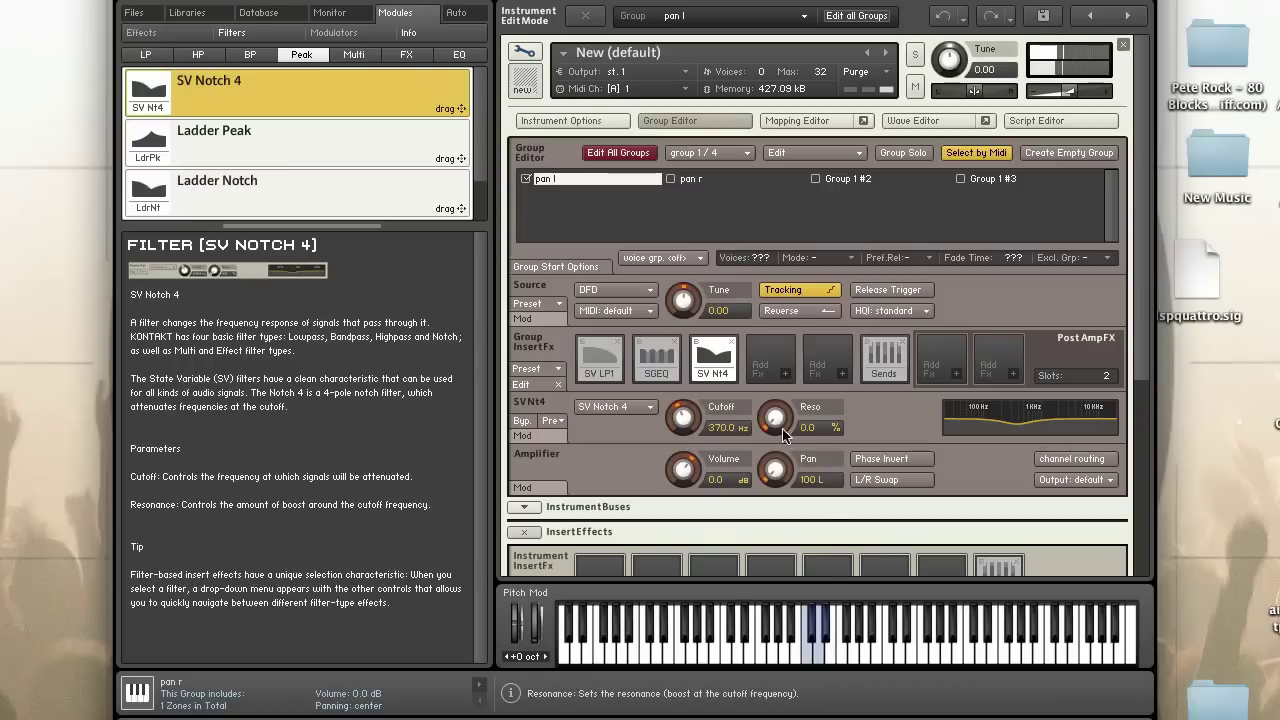
left_click(822, 636)
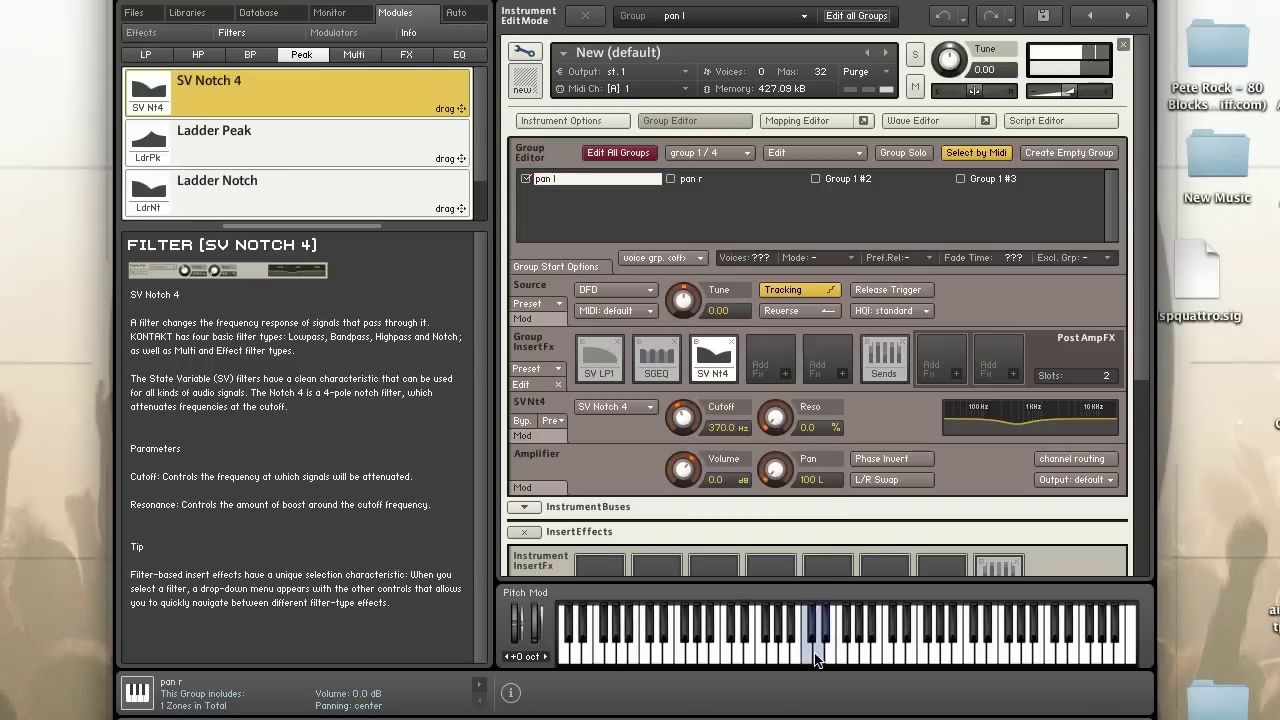
left_click(803, 658)
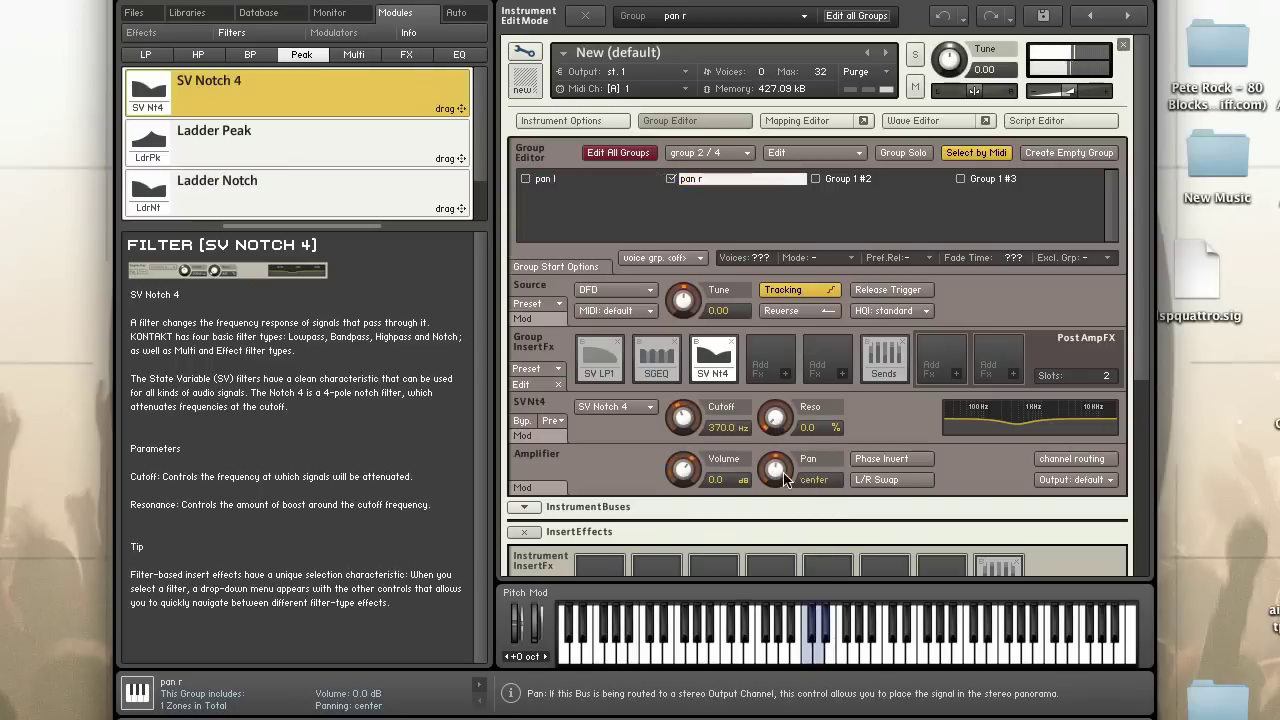
left_click(803, 658)
left_click(802, 662)
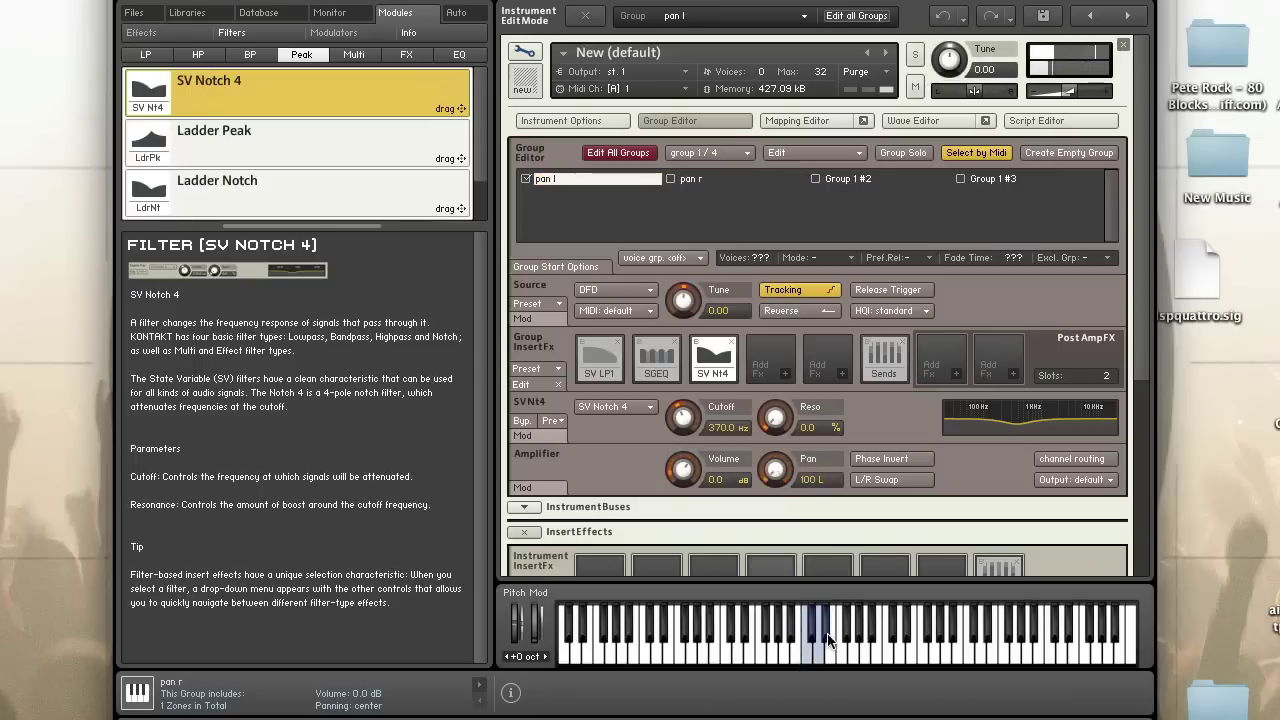
left_click(810, 662)
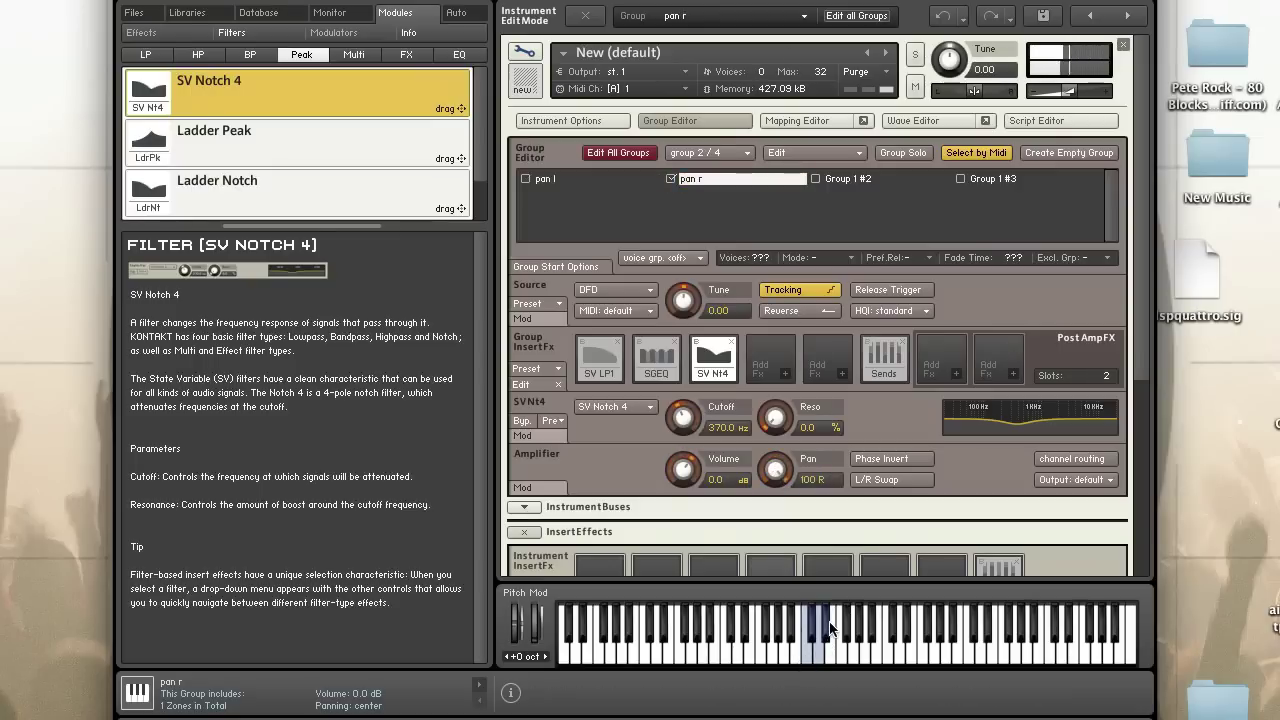
left_click(826, 636)
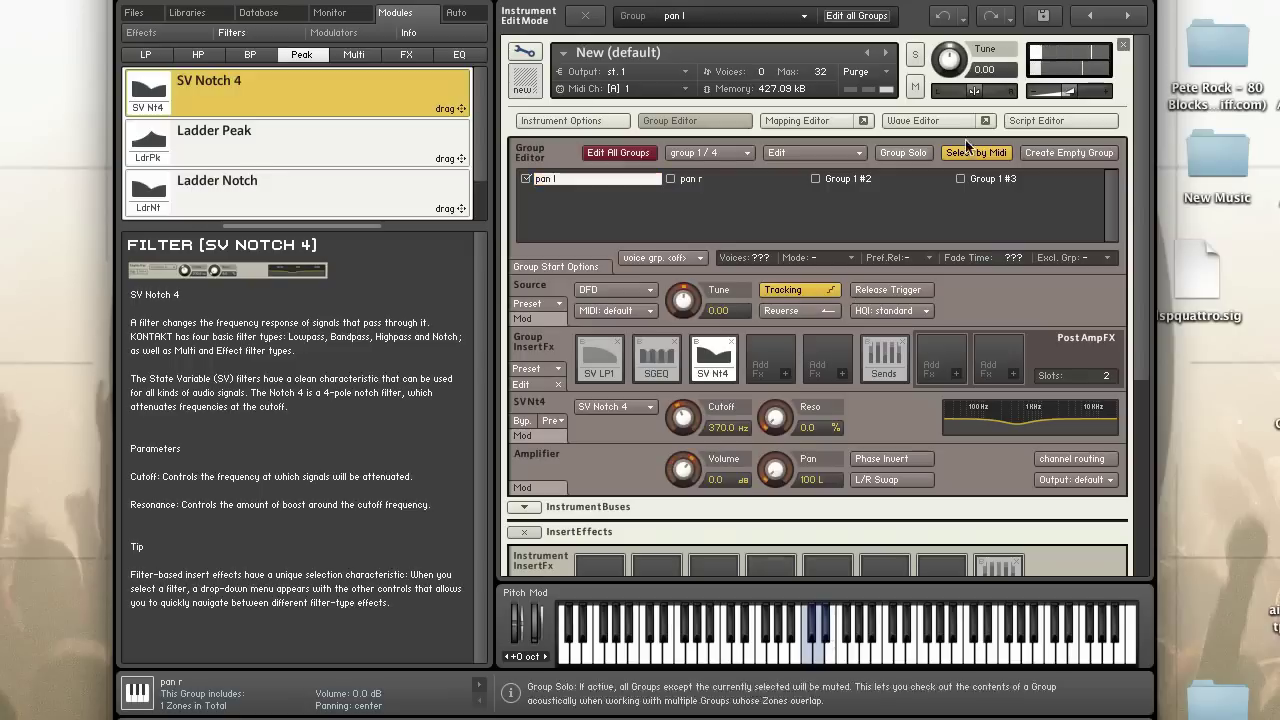
left_click(730, 116)
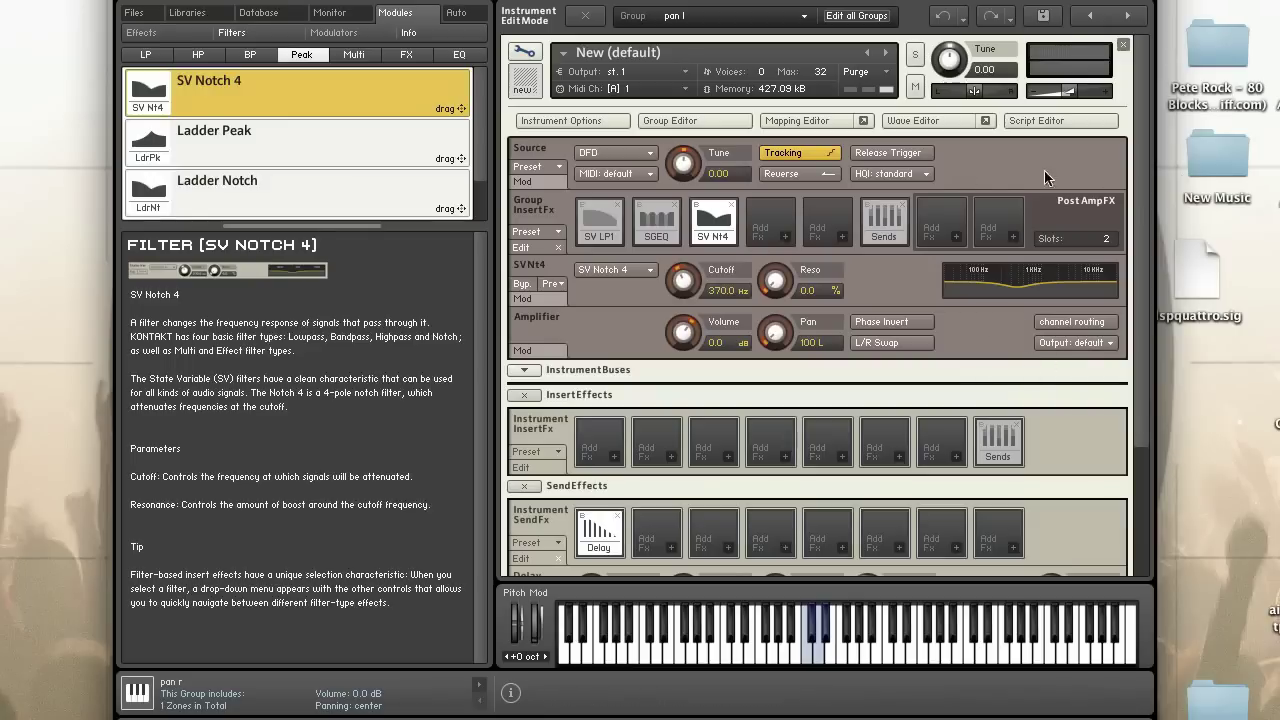
left_click(1088, 328)
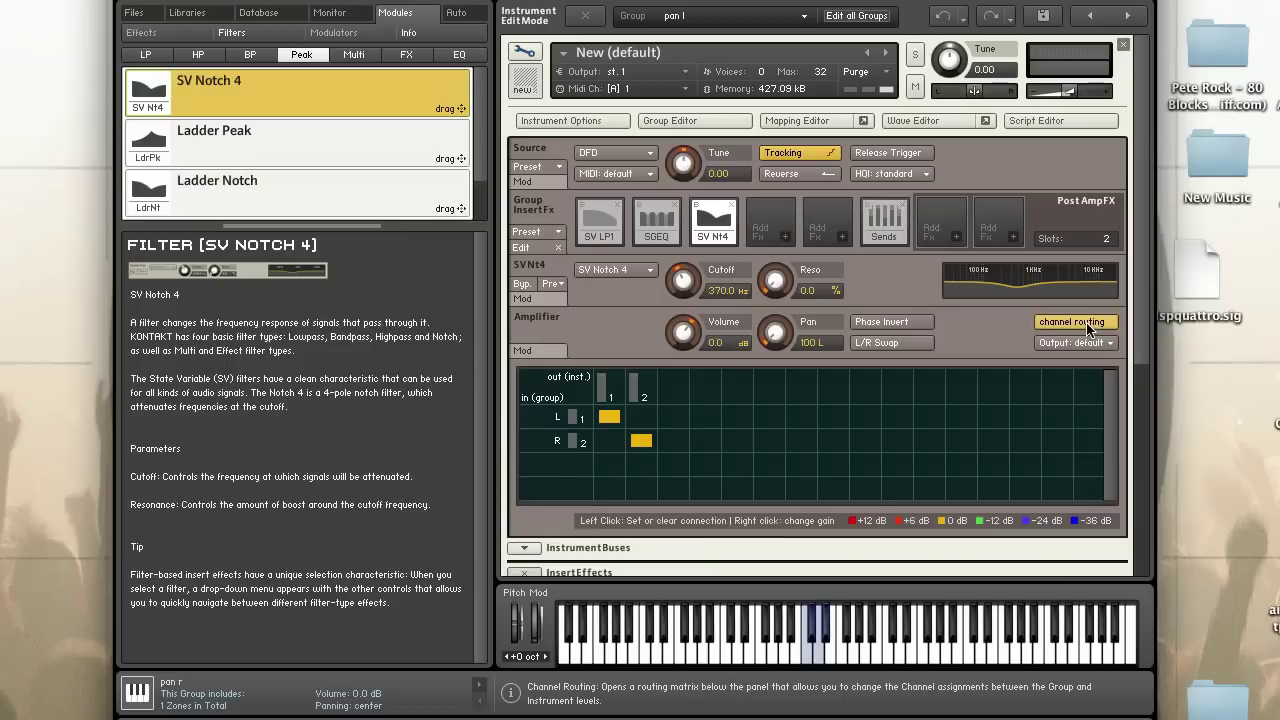
scroll(1139, 346, "down", 5)
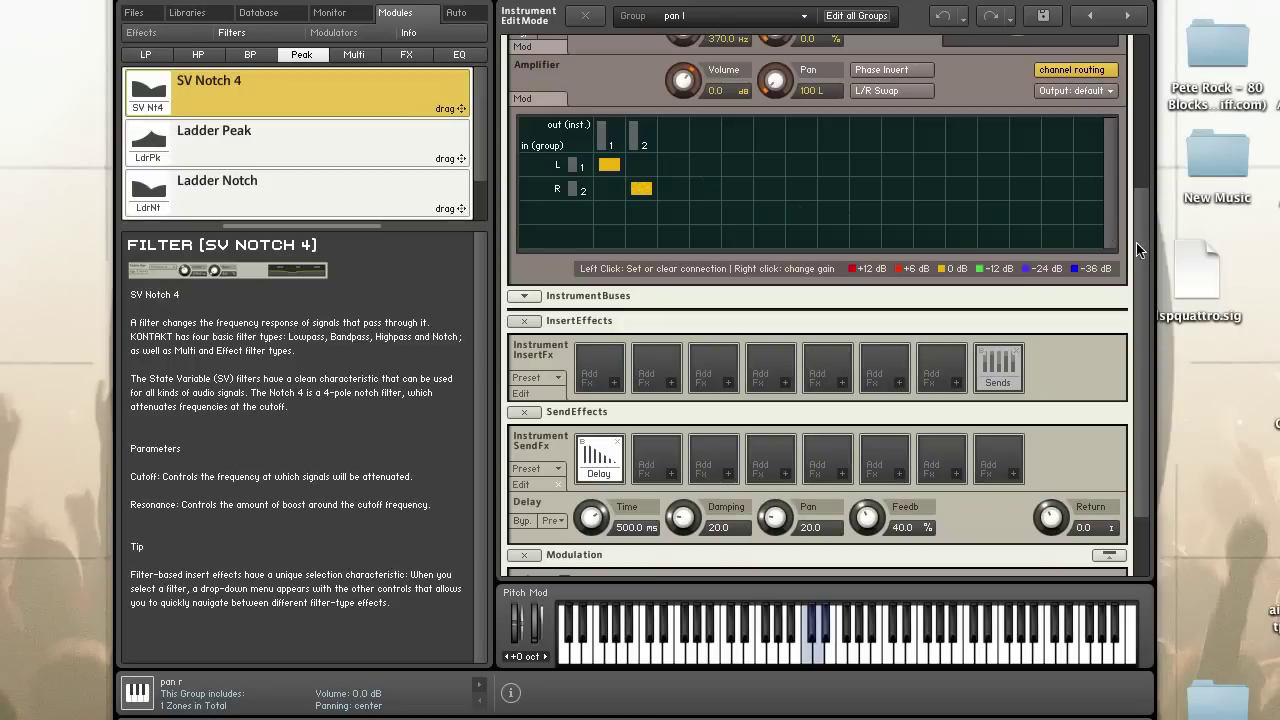
left_click_drag(1137, 244, 1143, 50)
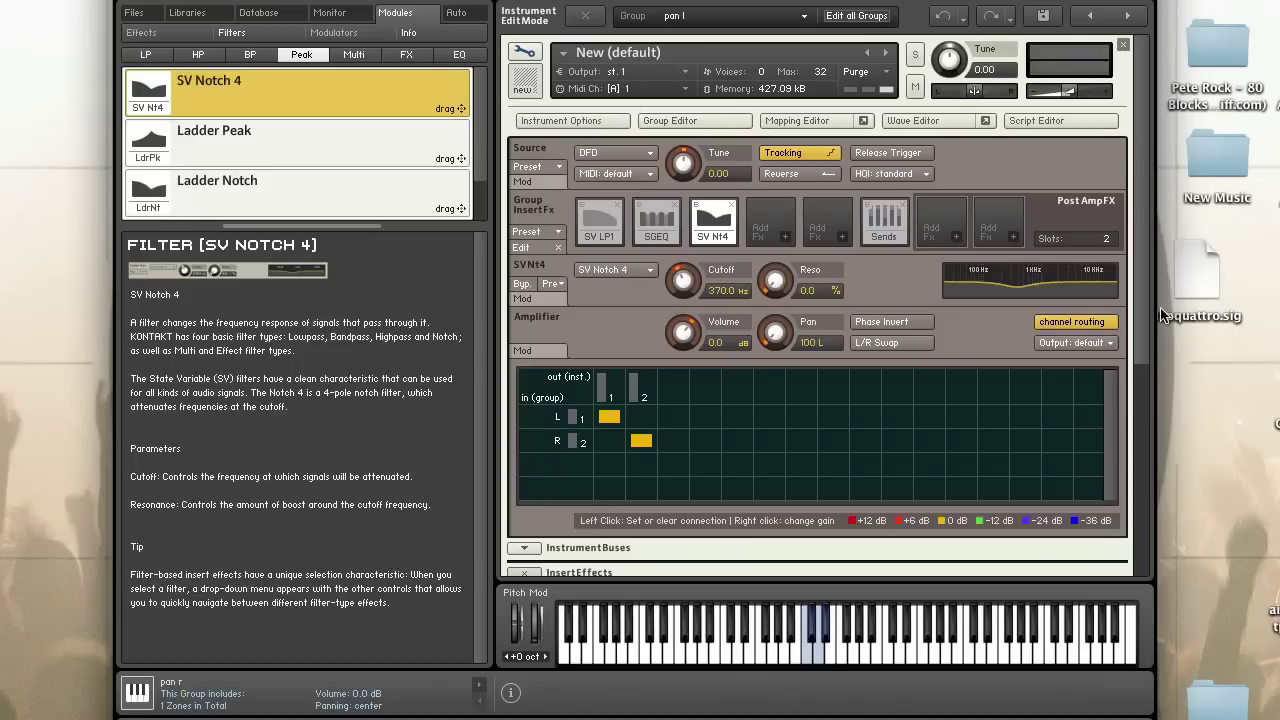
scroll(1144, 373, "down", 3)
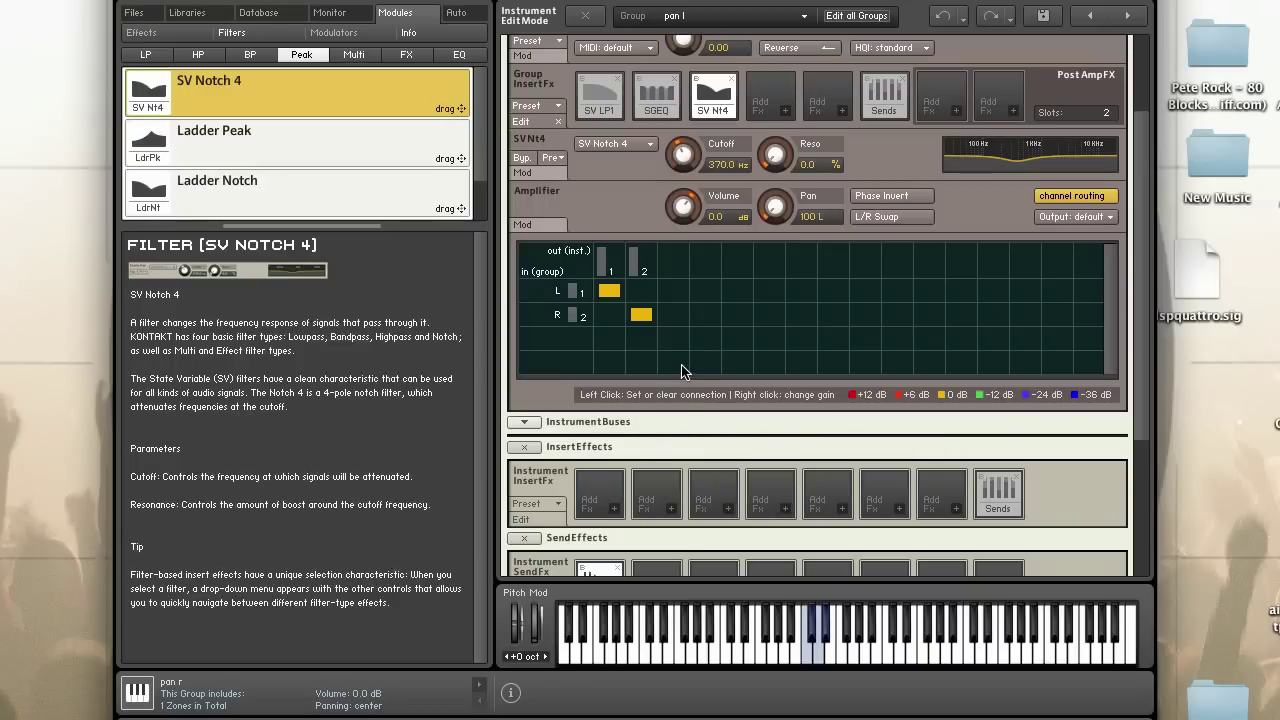
left_click(609, 291)
left_click(641, 315)
left_click(606, 292)
left_click(641, 315)
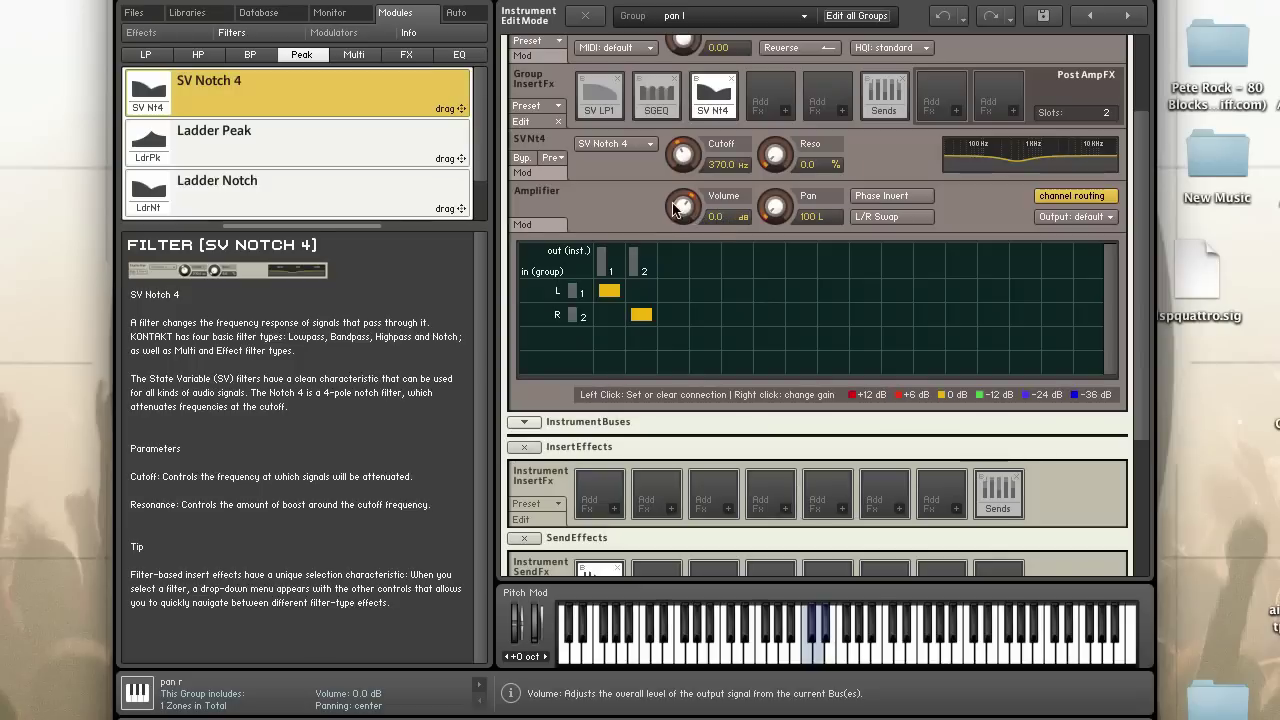
left_click(609, 290)
left_click(641, 314)
left_click(609, 290)
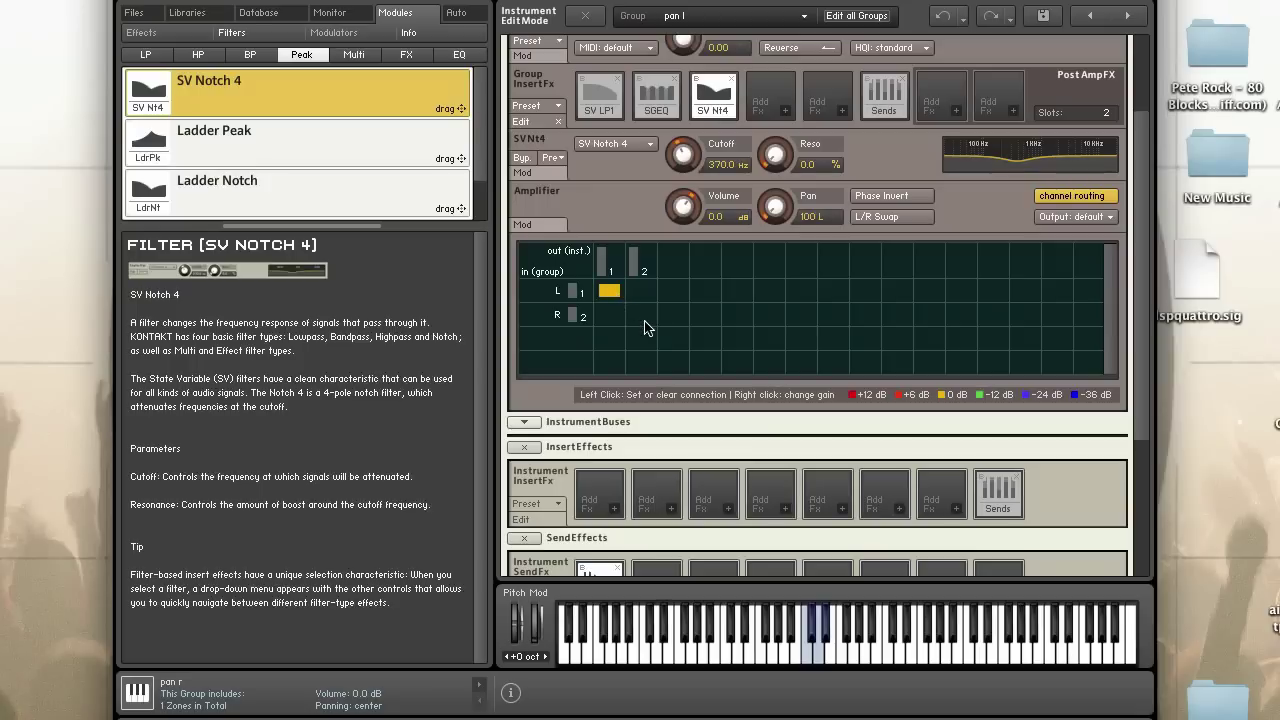
left_click(641, 314)
right_click(616, 294)
right_click(610, 292)
right_click(610, 292)
right_click(610, 292)
left_click(611, 292)
left_click(610, 292)
right_click(610, 292)
right_click(610, 292)
right_click(610, 292)
right_click(610, 292)
right_click(610, 292)
right_click(610, 292)
Step: Hide the channel routing matrix and review the pan l group's effects chain in the rack
left_click(1093, 197)
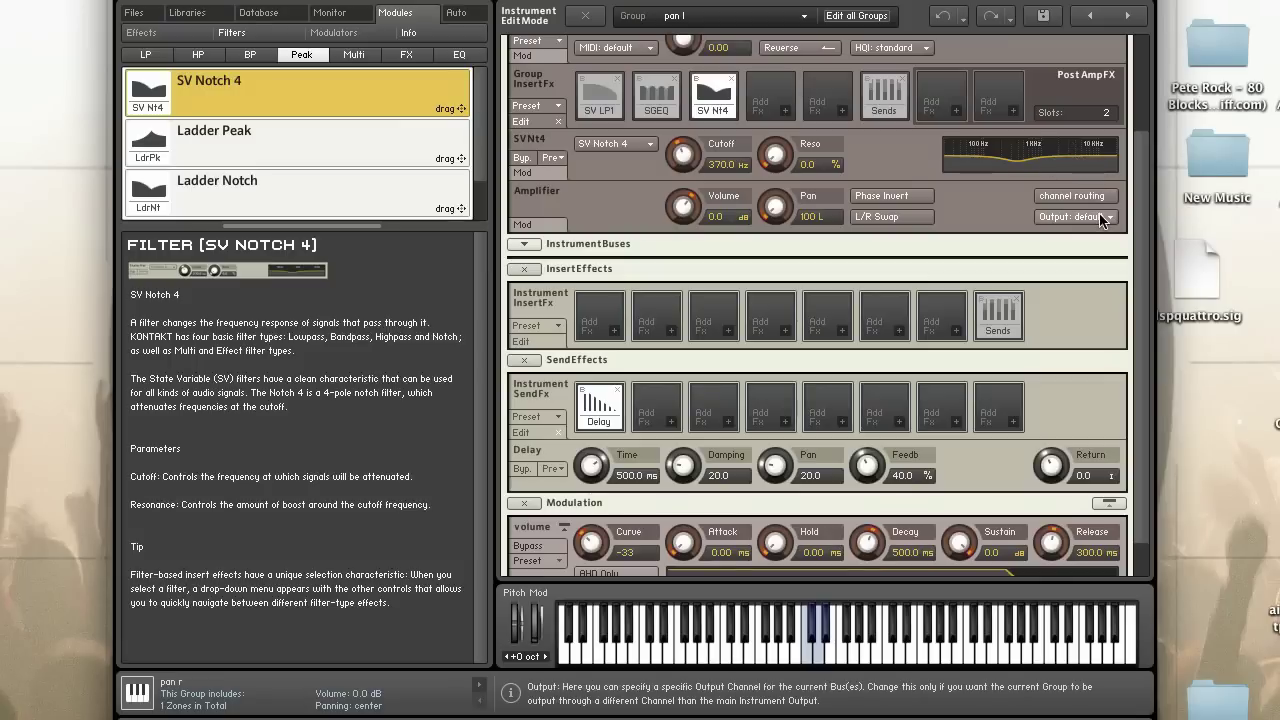
scroll(1003, 226, "up", 3)
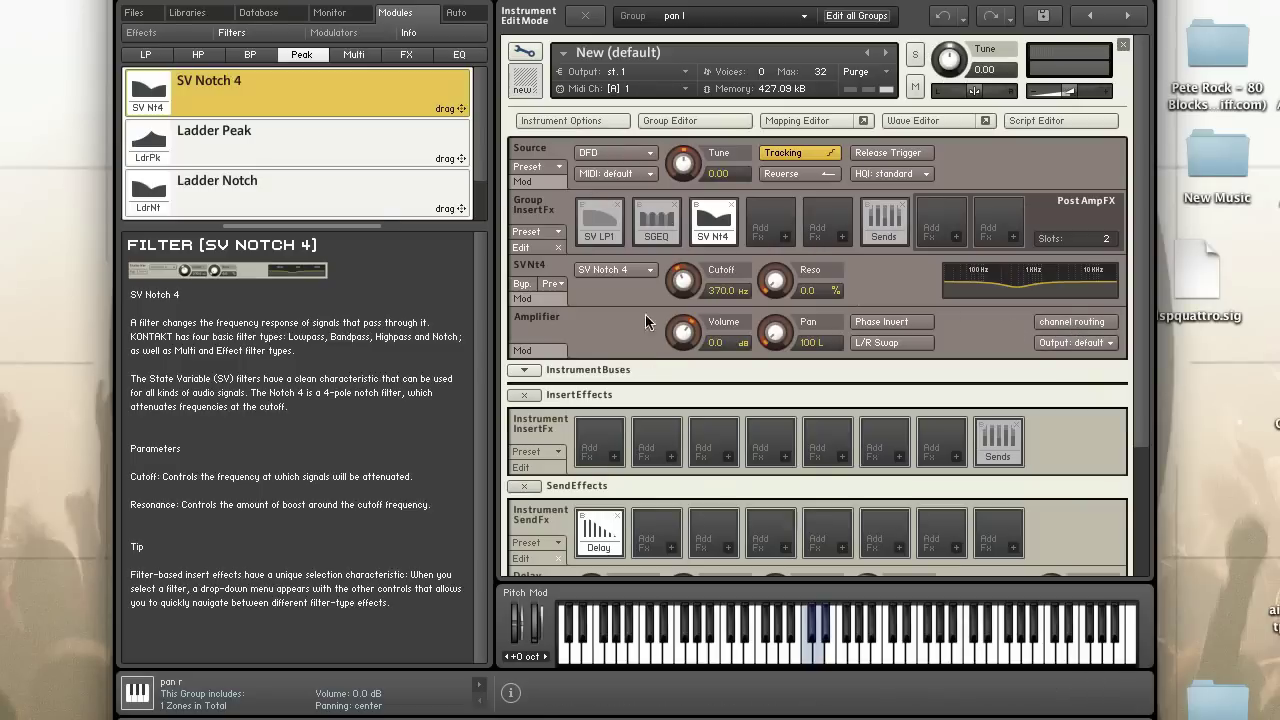
scroll(645, 312, "down", 4)
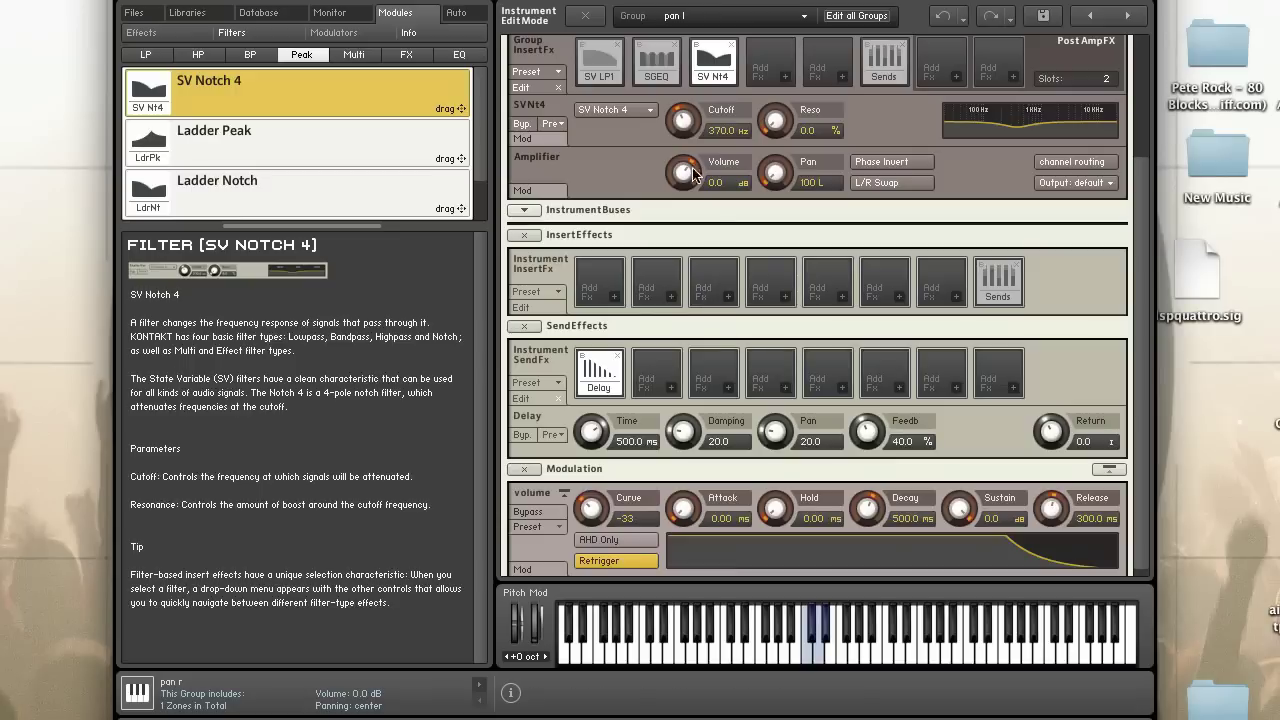
scroll(645, 139, "up", 3)
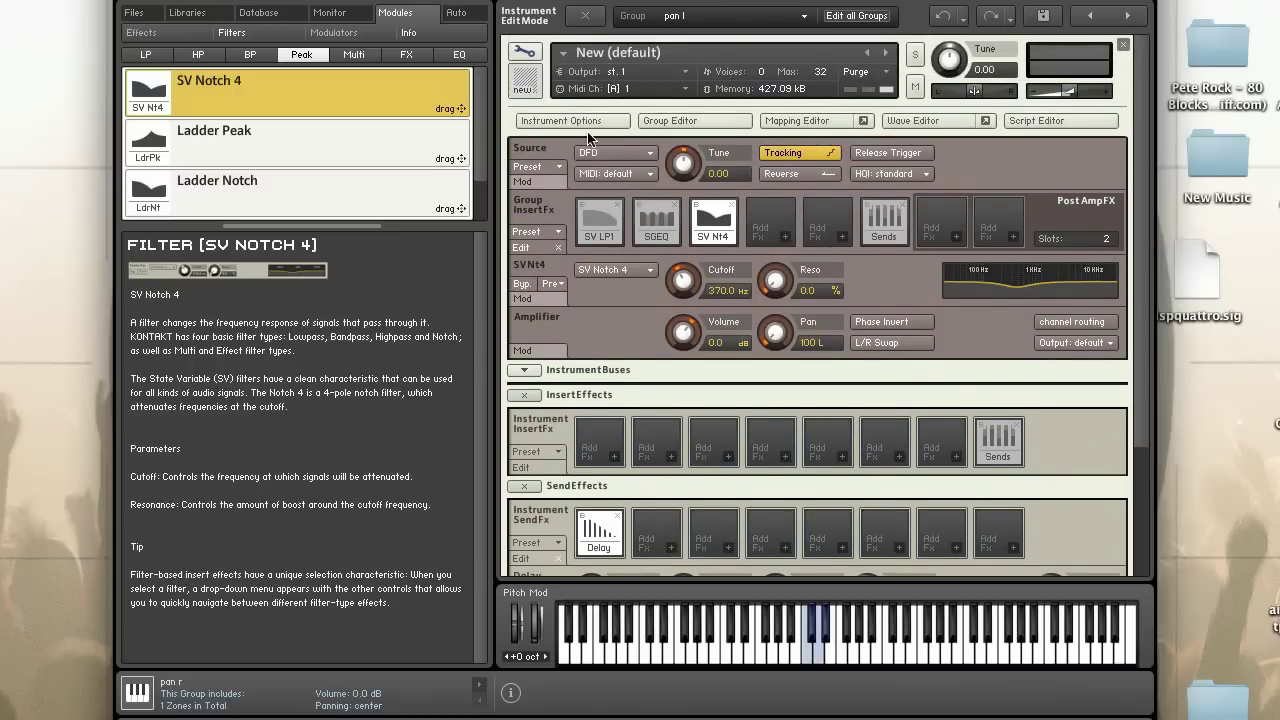
scroll(659, 222, "down", 3)
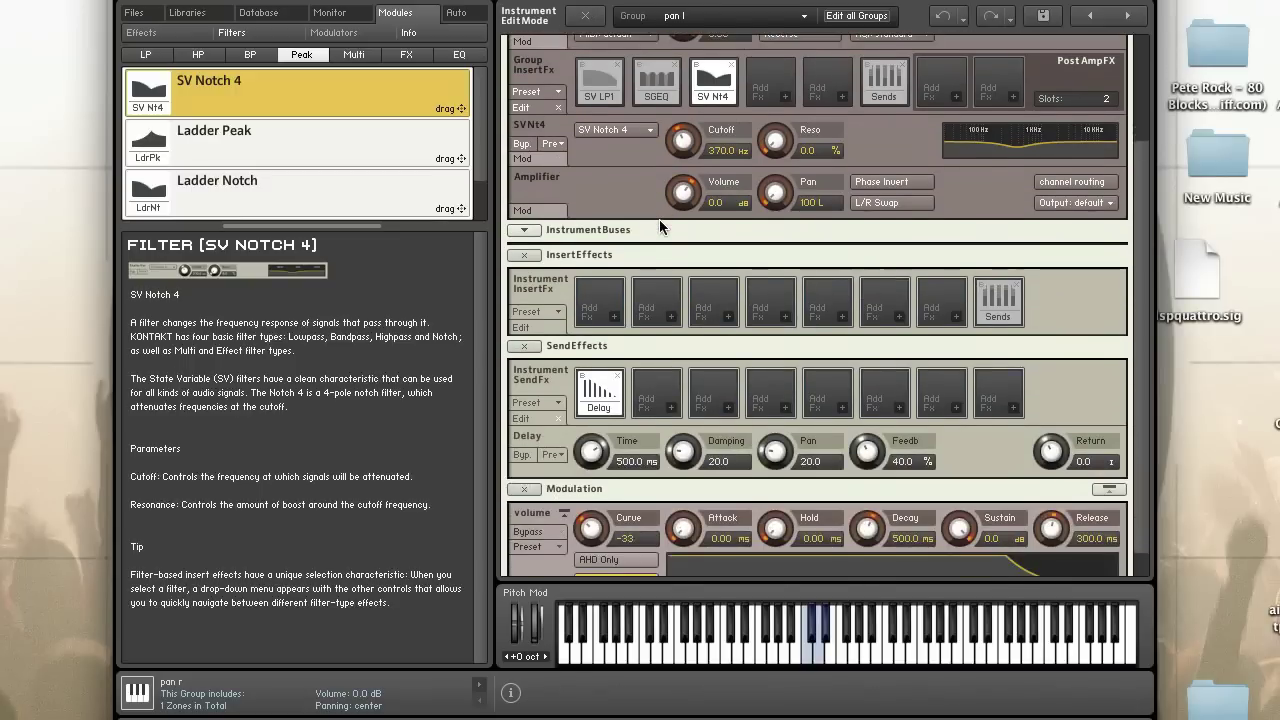
Step: Collapse the InsertEffects section and briefly show, then hide, the Outputs panel
left_click(523, 254)
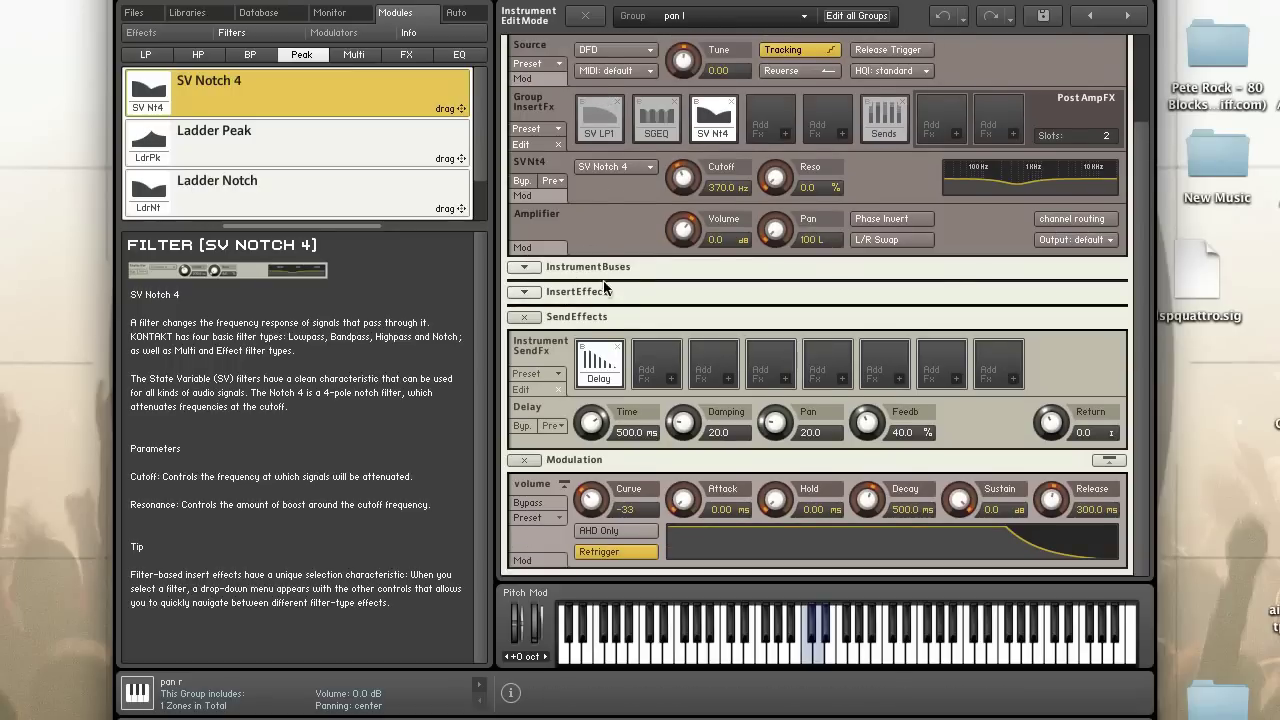
left_click(530, 2)
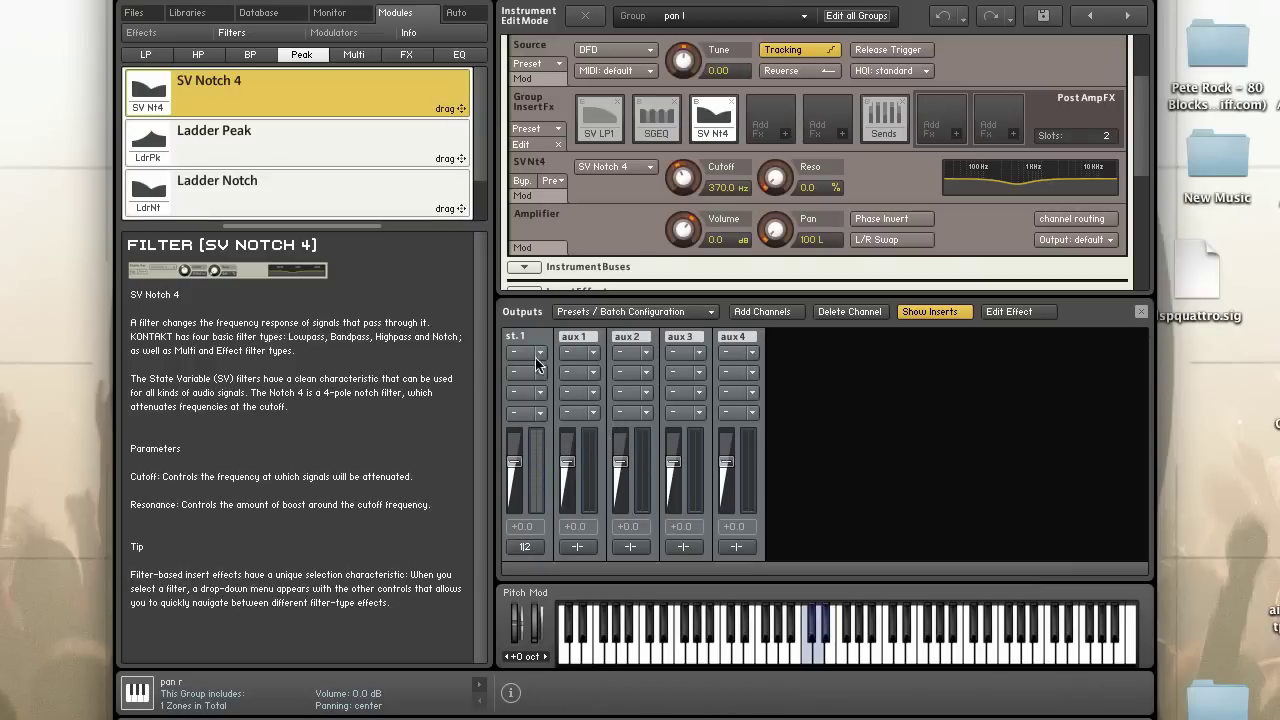
left_click(530, 2)
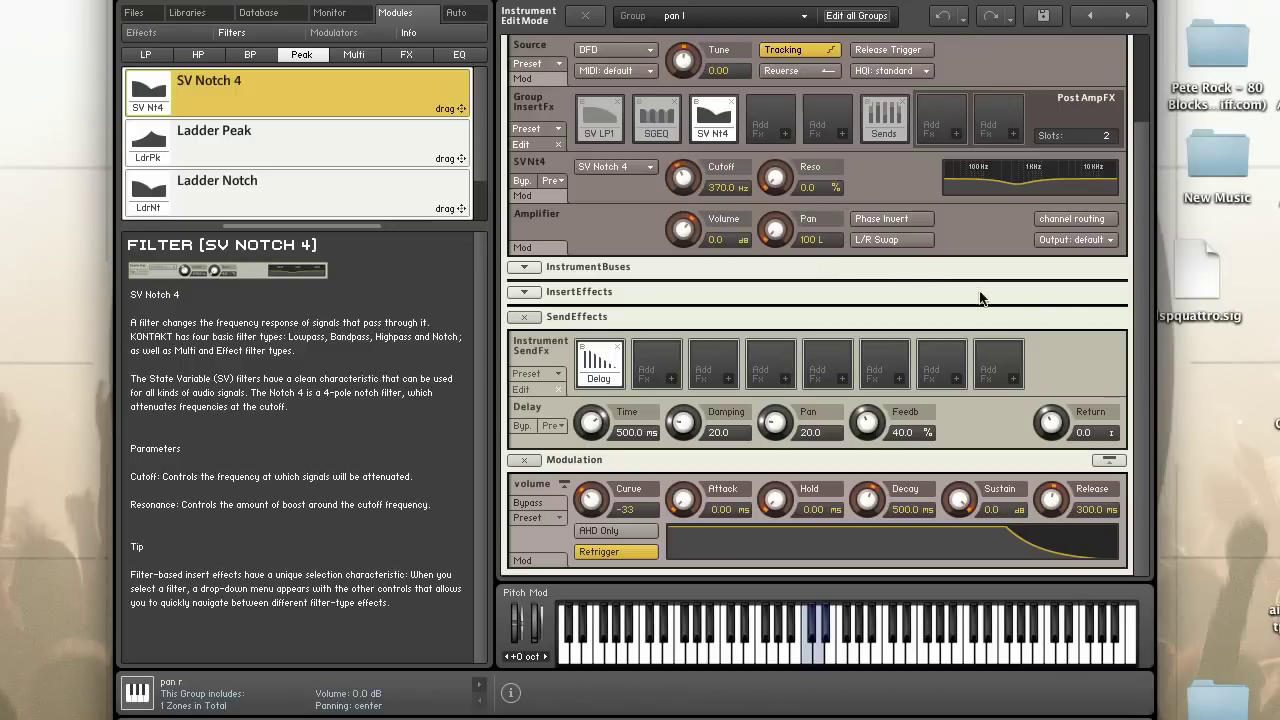
Step: Route the pan l group's output to Bus 1 and expand the InstrumentBuses section
left_click(1083, 239)
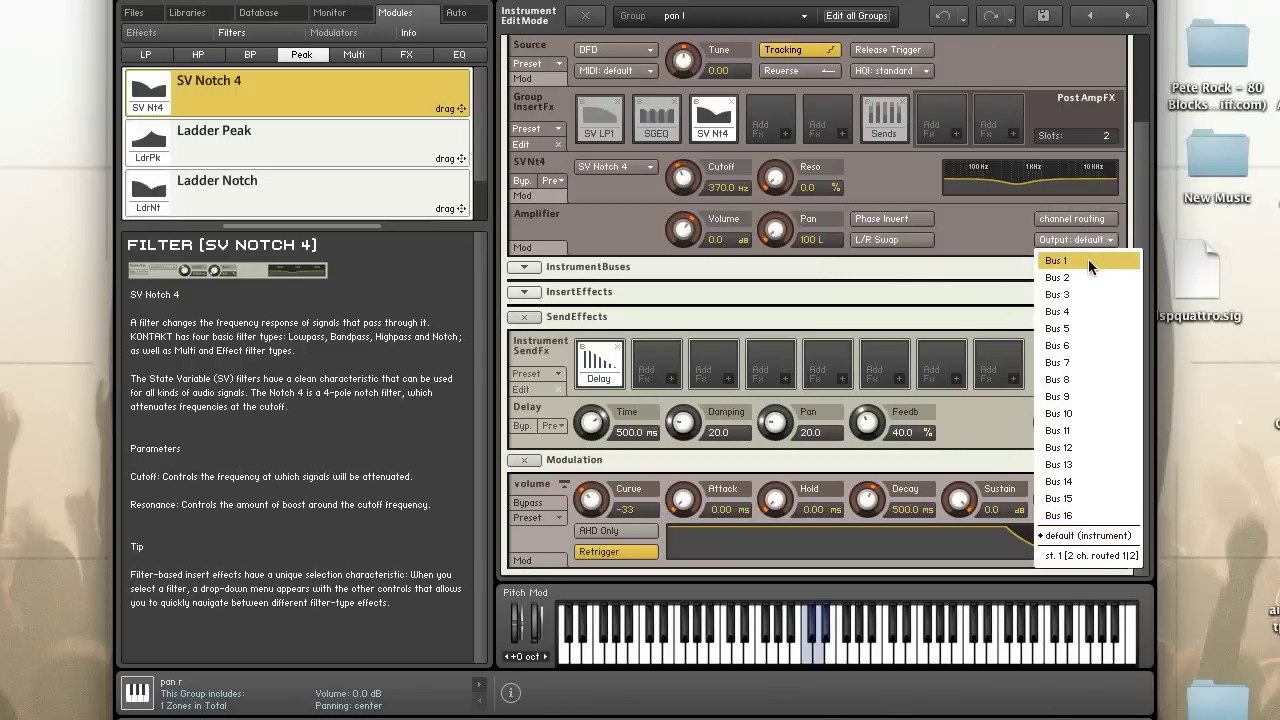
left_click(1088, 259)
left_click(524, 266)
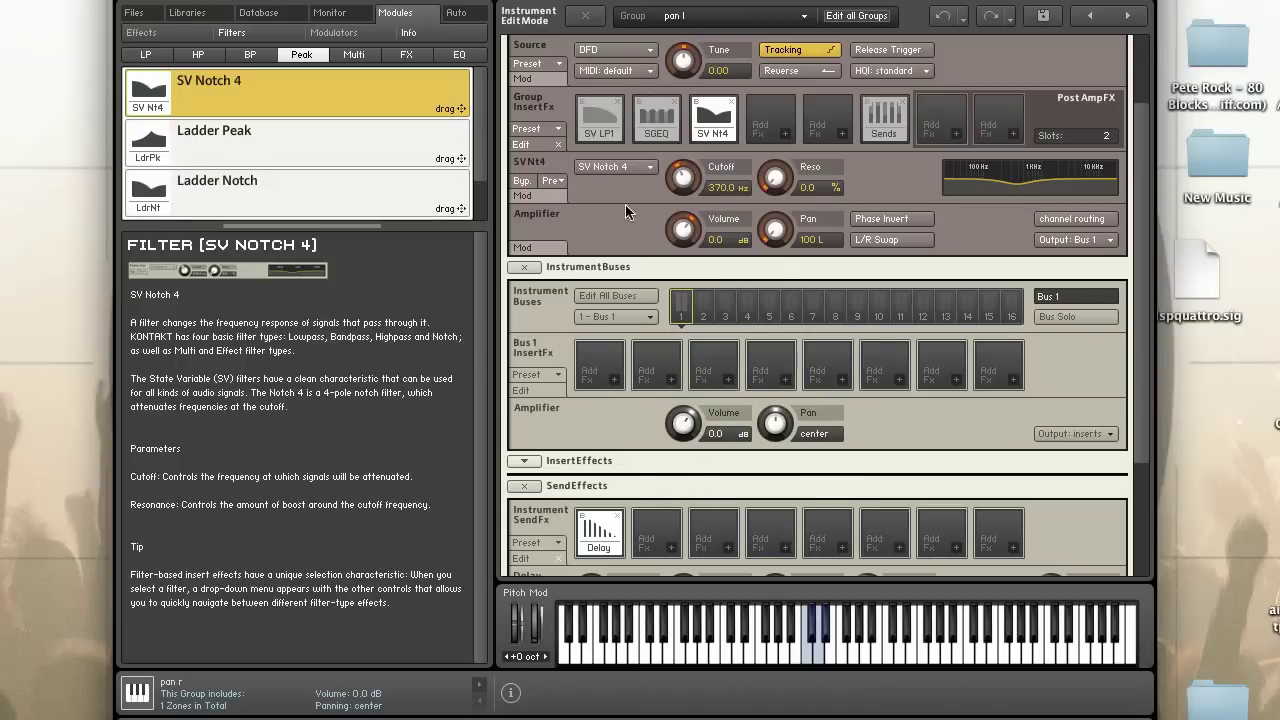
scroll(634, 224, "up", 2)
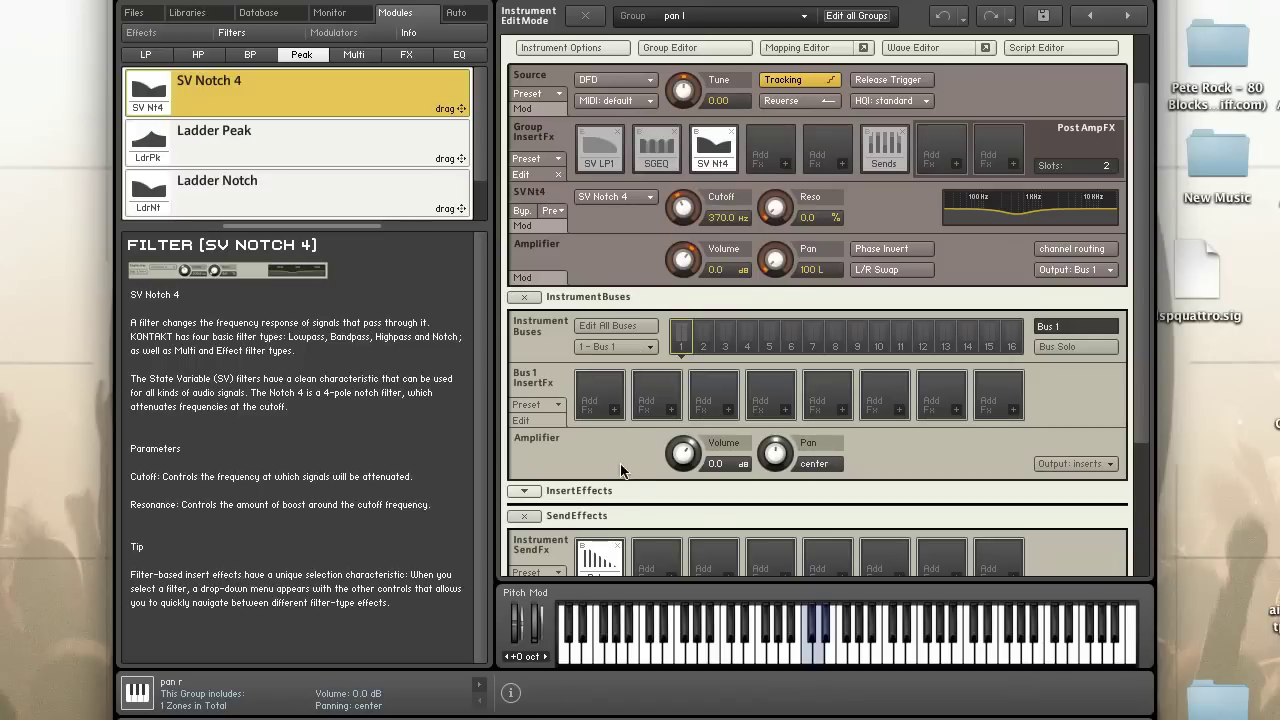
Step: Expand InsertEffects again and open the group's Output: Bus 1 destination list
scroll(617, 478, "down", 5)
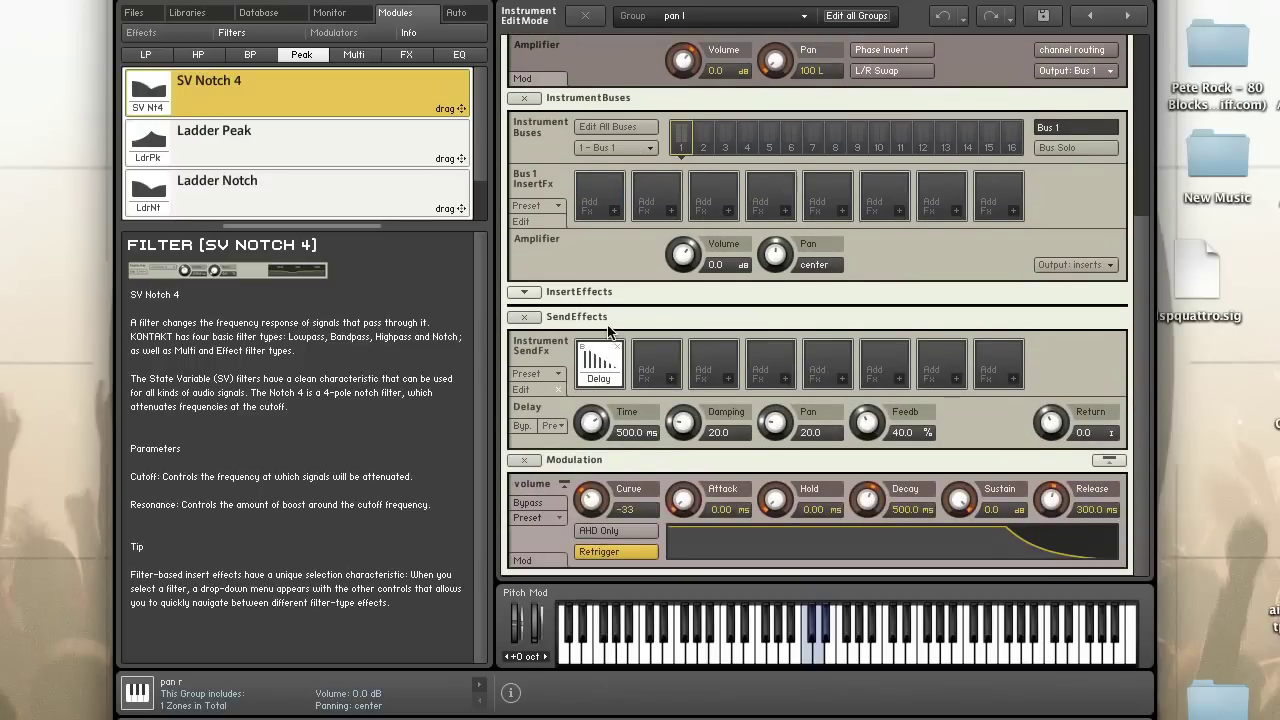
left_click(555, 293)
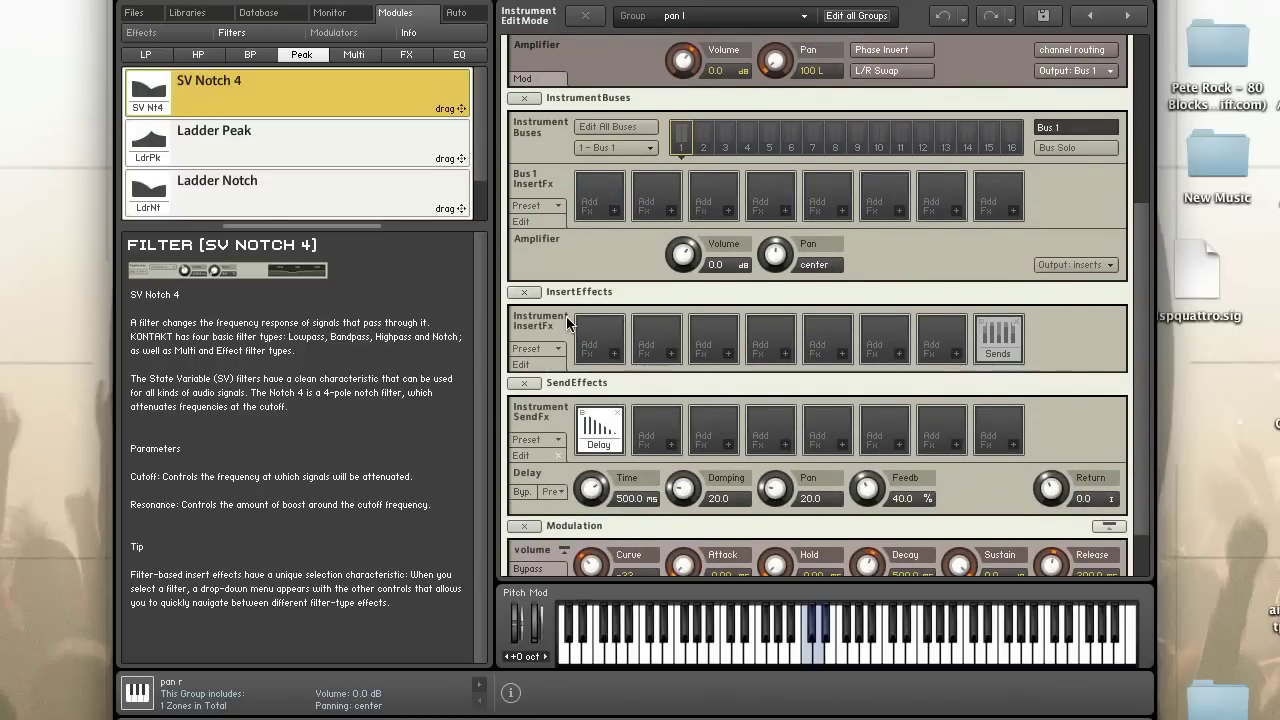
scroll(566, 316, "up", 7)
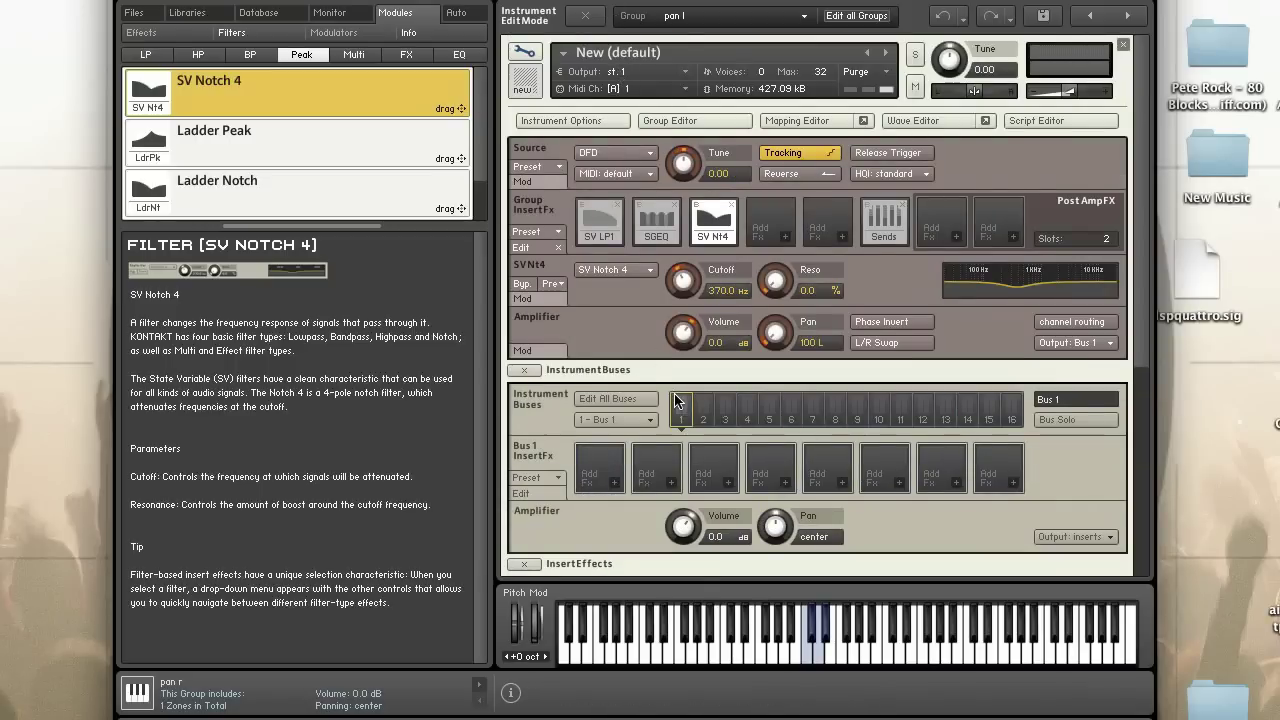
scroll(918, 341, "down", 2)
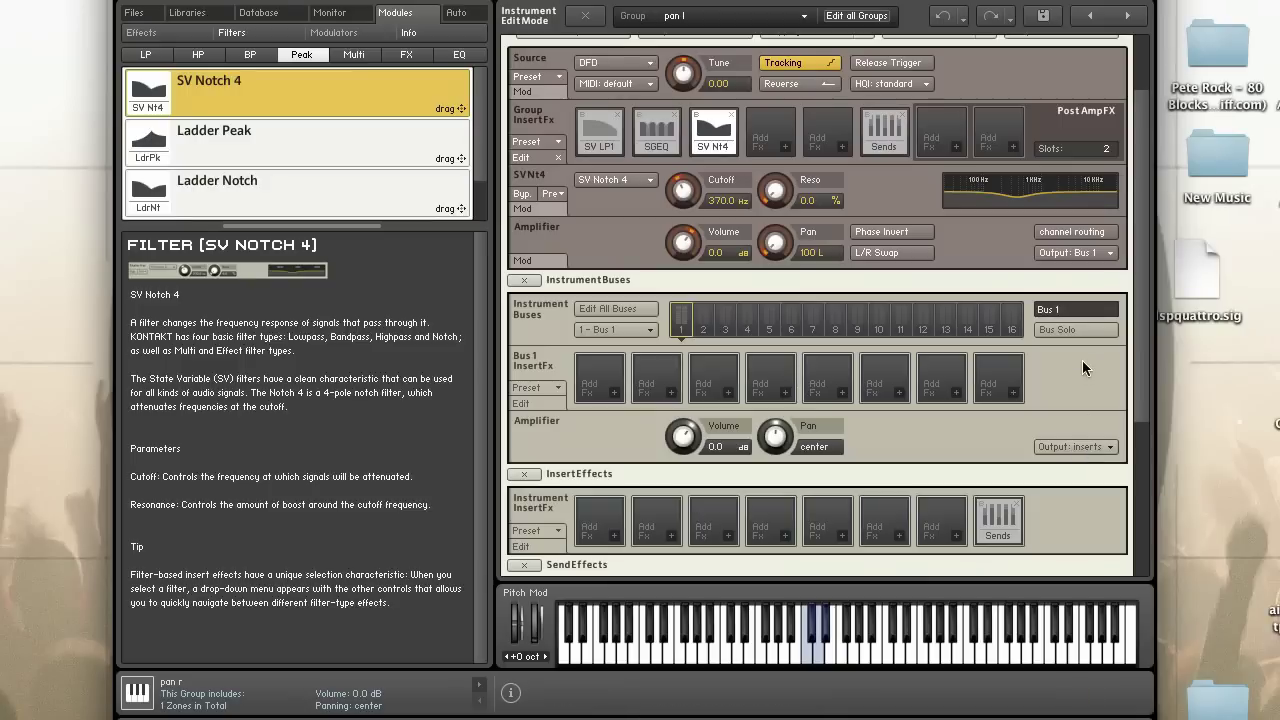
left_click(1108, 252)
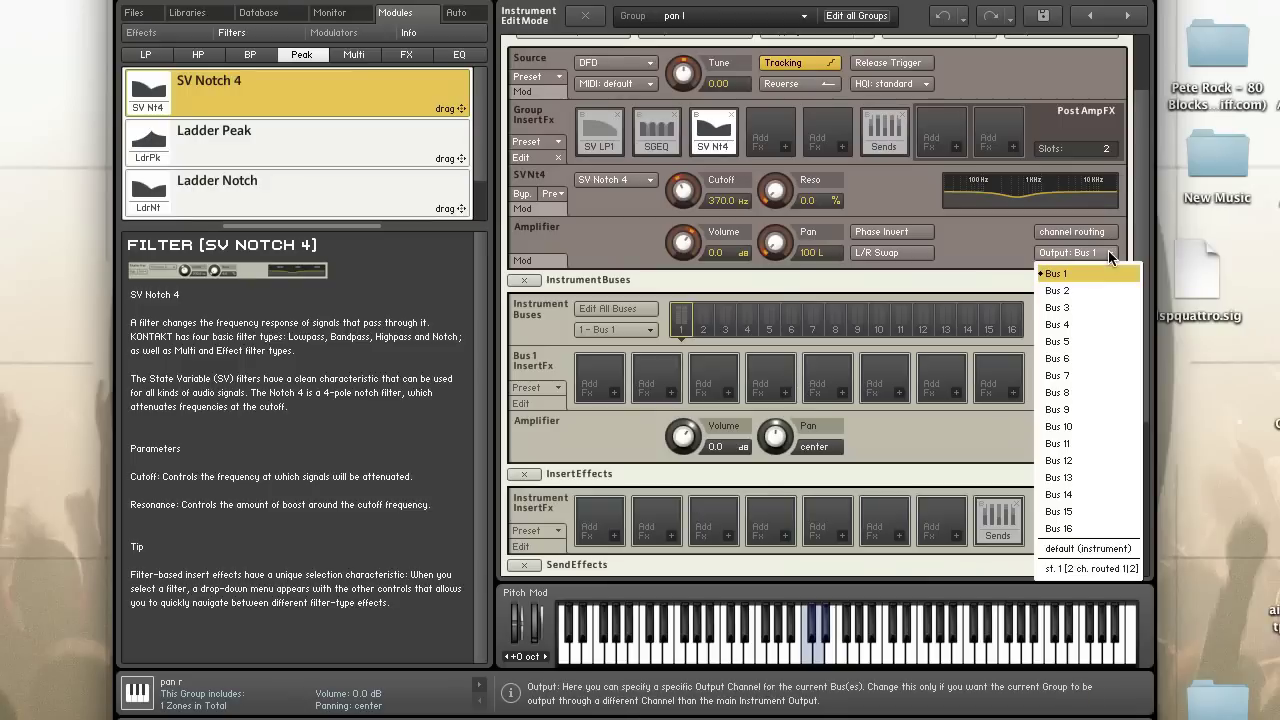
Step: Switch the group output to st. 1, then collapse InstrumentBuses and InsertEffects
left_click(1090, 569)
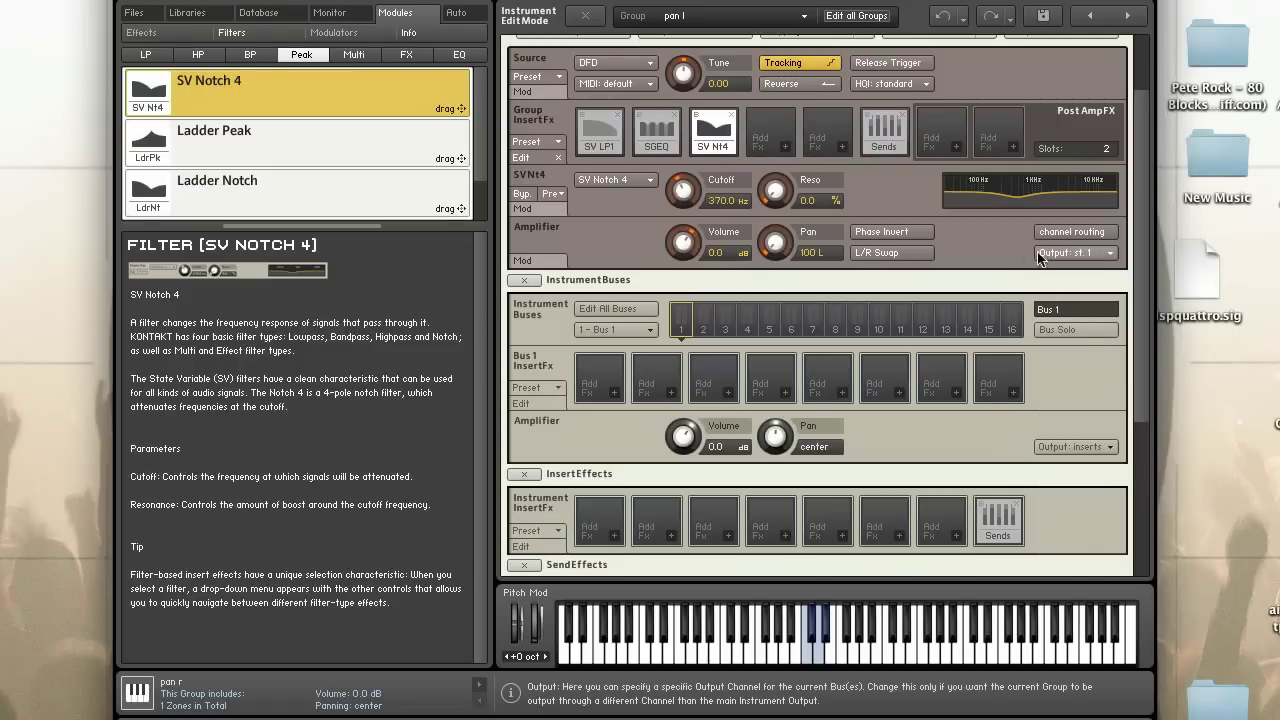
left_click(532, 281)
left_click(528, 306)
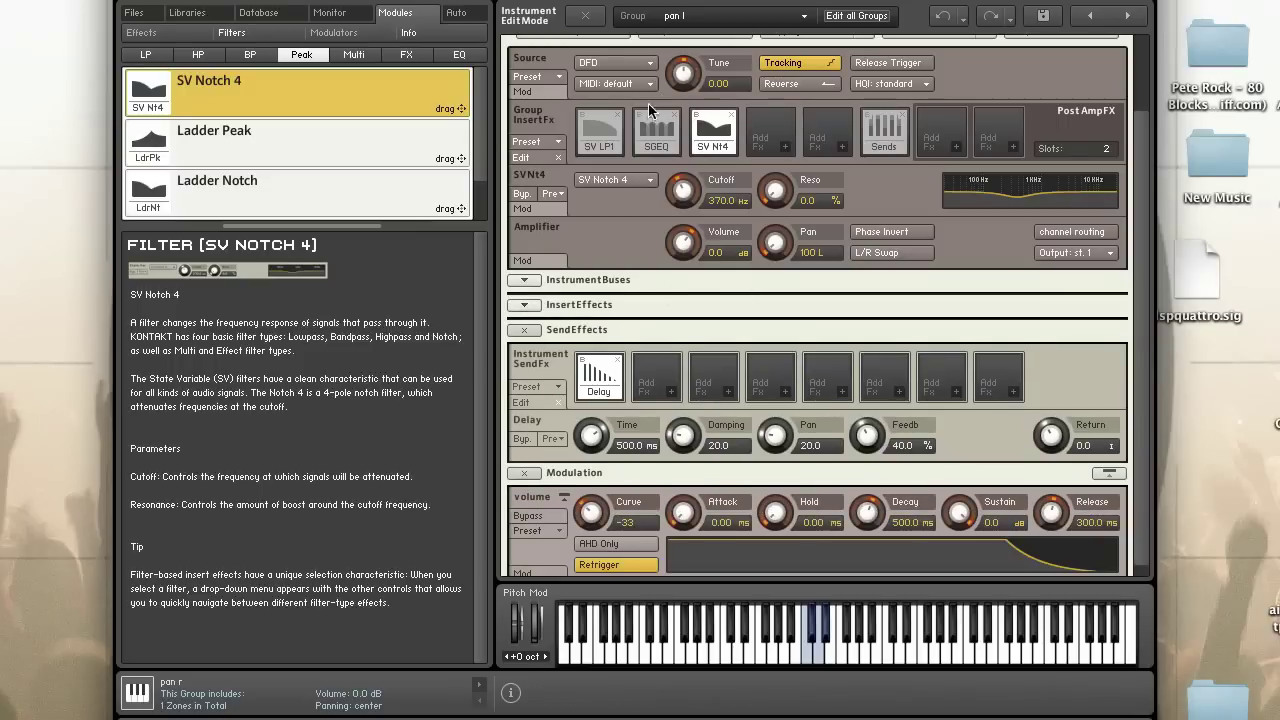
left_click(1146, 70)
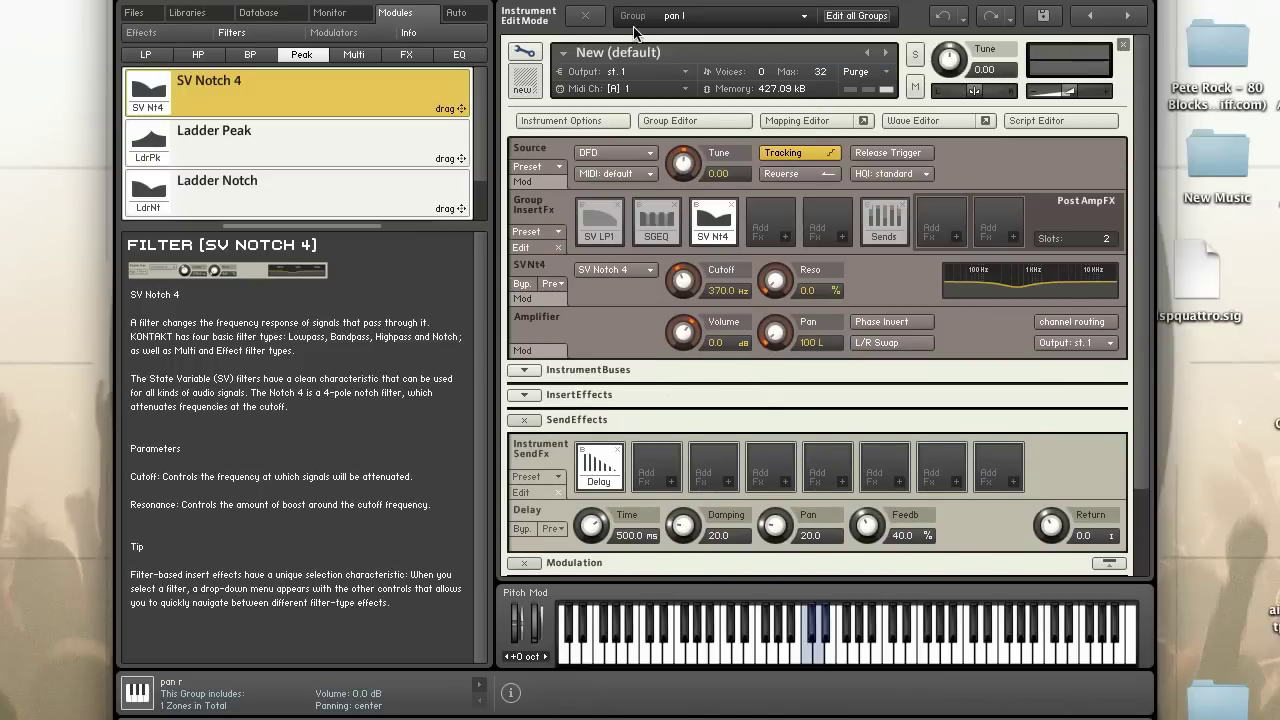